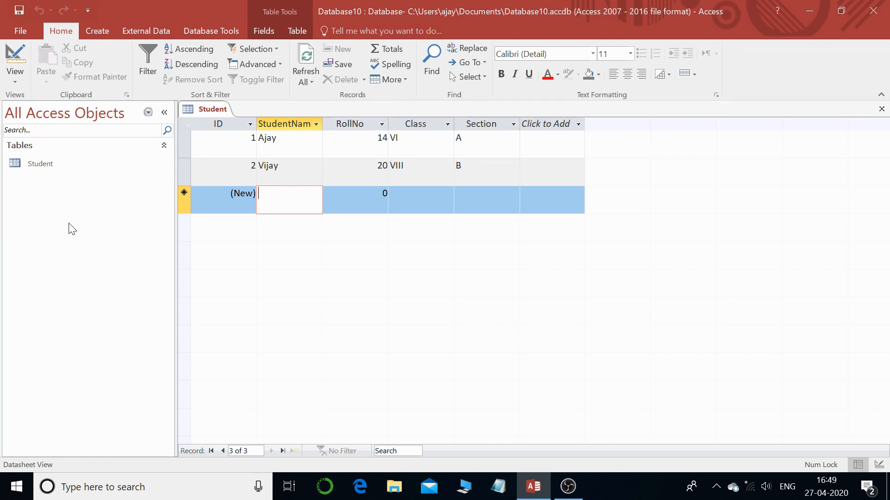
- Create a basic form from the Student table
click(37, 165)
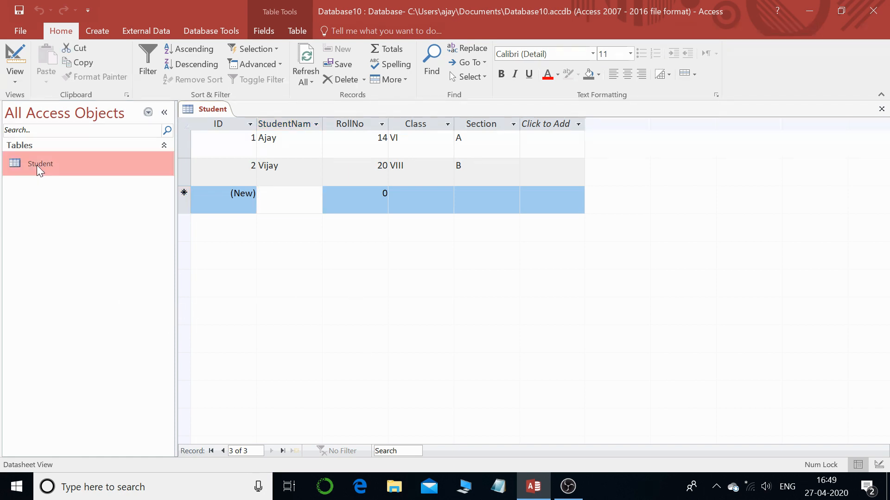
click(96, 31)
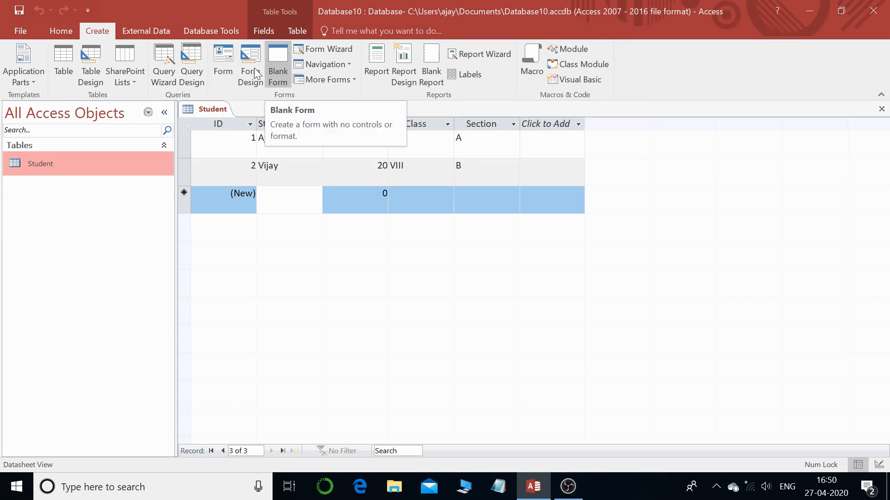
click(221, 58)
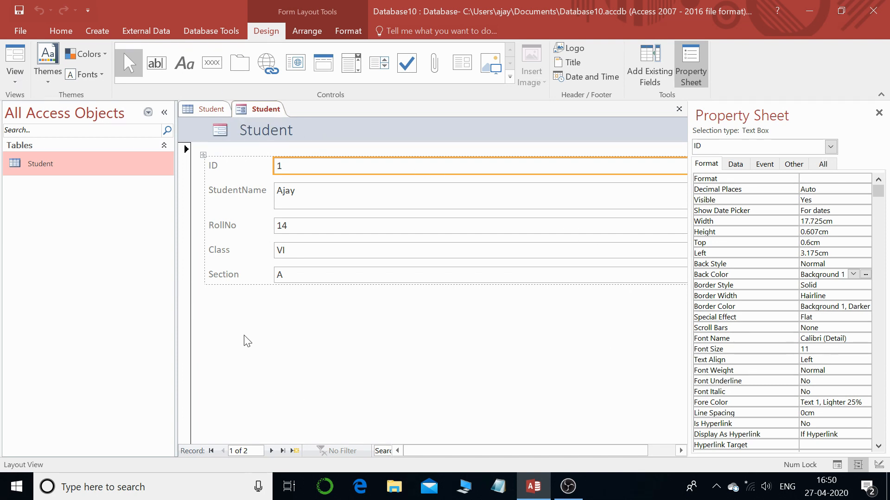
- Check which views are available for the Student form and for the Student table
right_click(262, 113)
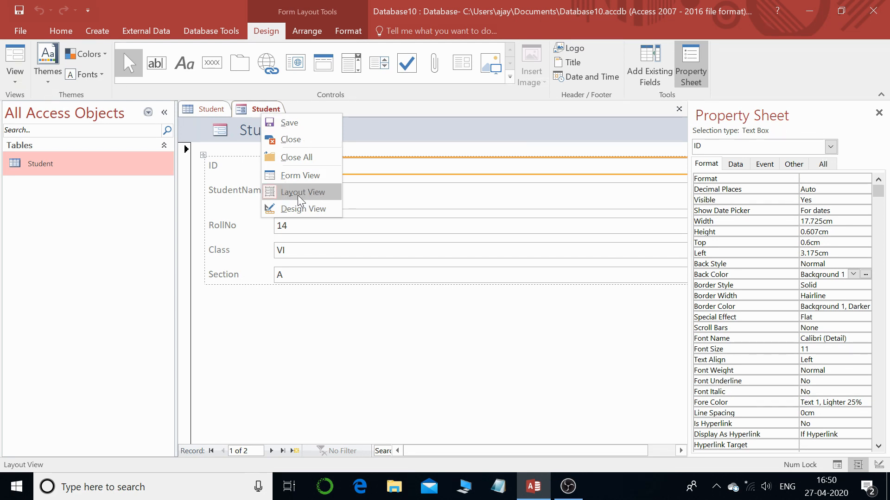
click(303, 326)
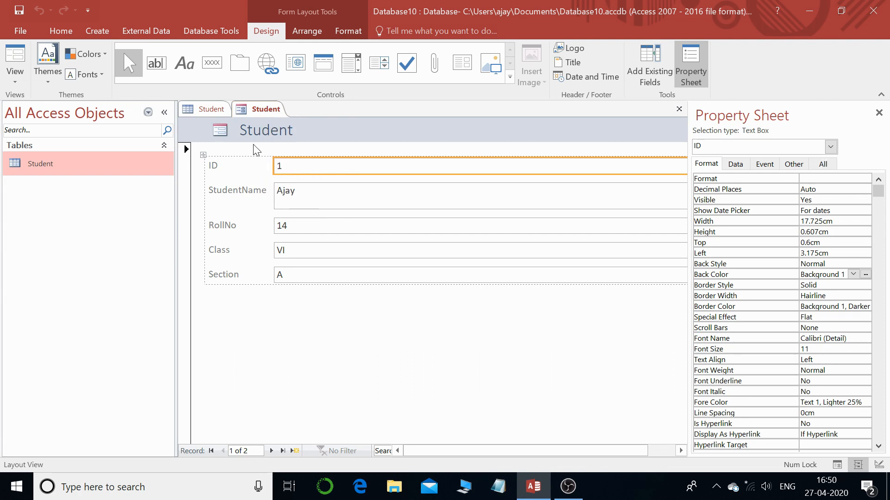
click(218, 111)
right_click(217, 112)
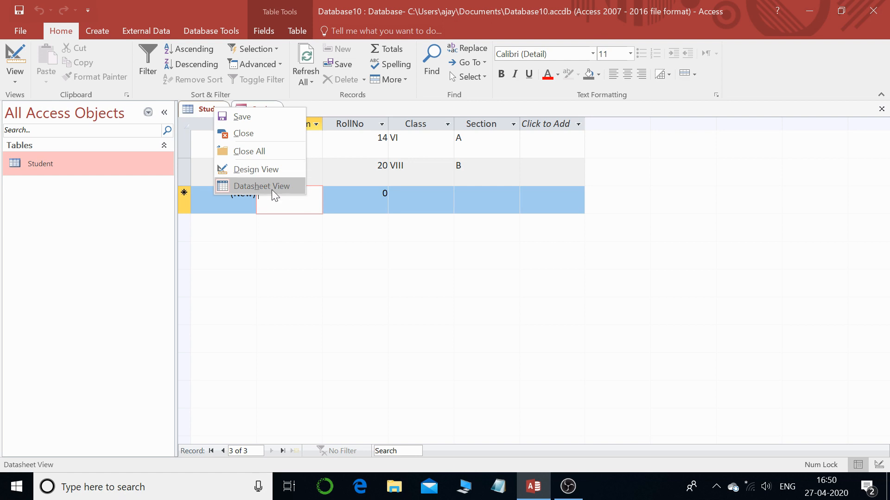
click(378, 260)
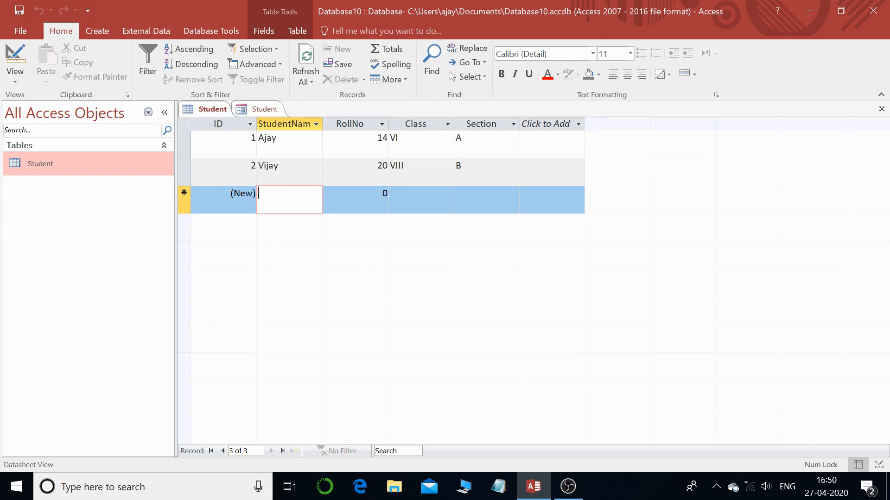
- Compare the Student form's single-record layout with the rows and columns of the Student table
click(263, 111)
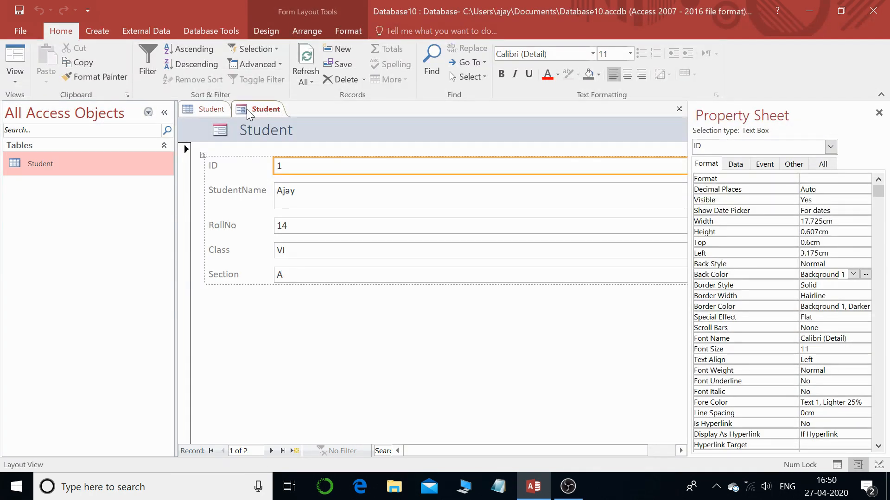
click(212, 109)
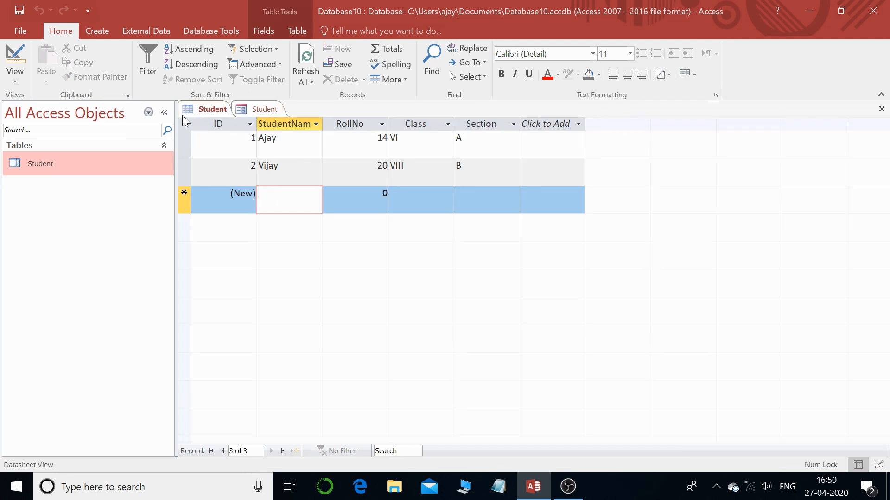
click(252, 110)
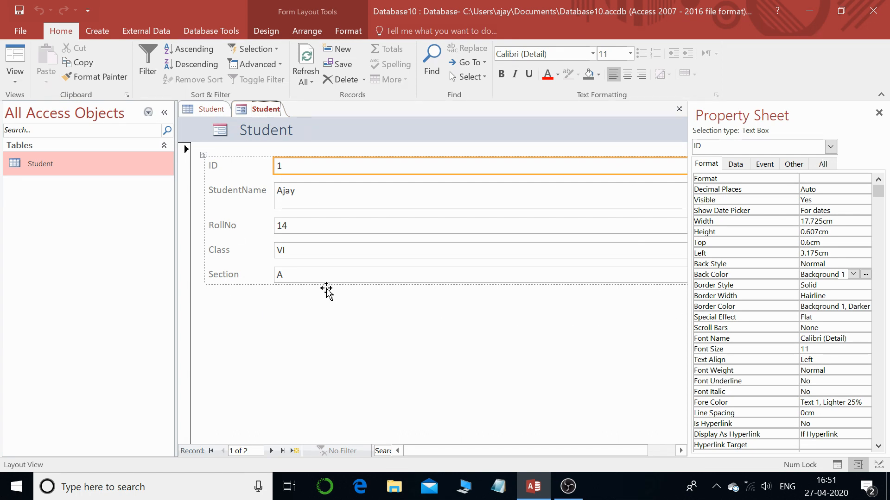
click(211, 110)
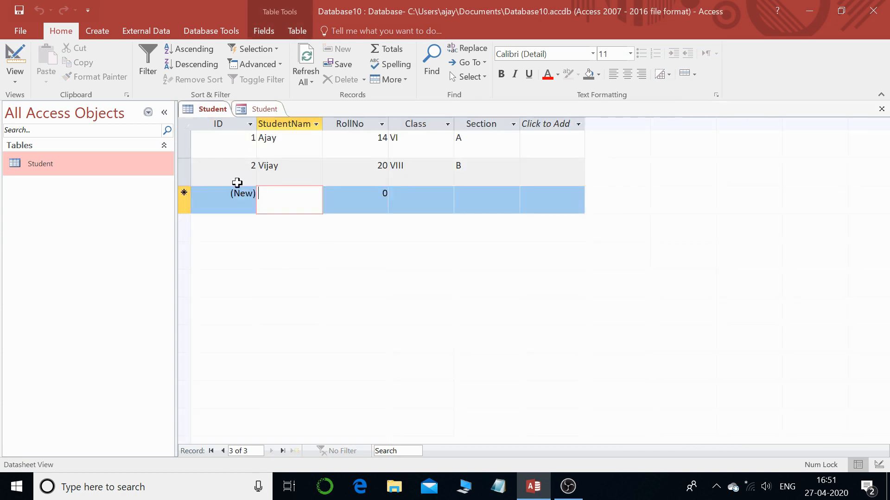
click(260, 109)
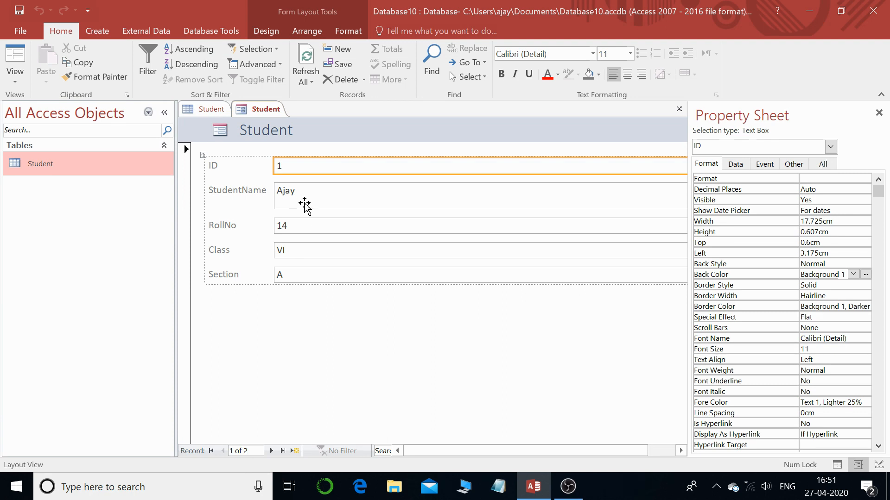
- Browse forward and back through the Student form's records and review the form's available views
click(274, 451)
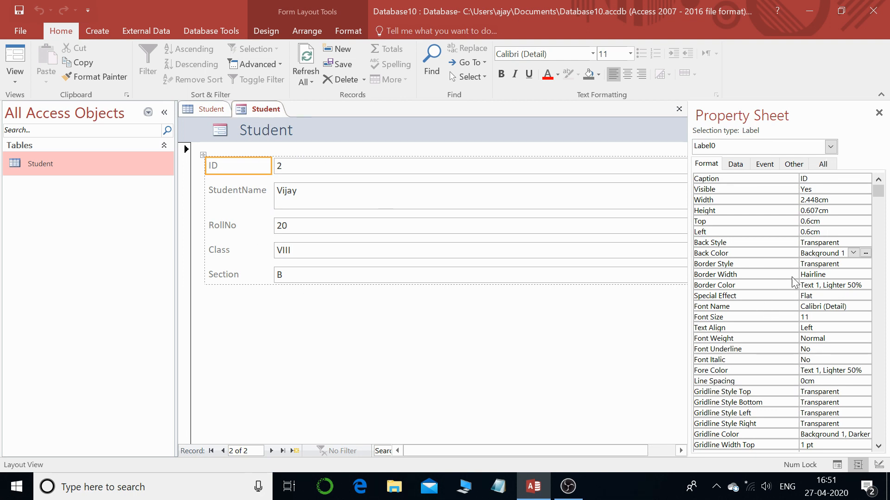
right_click(263, 109)
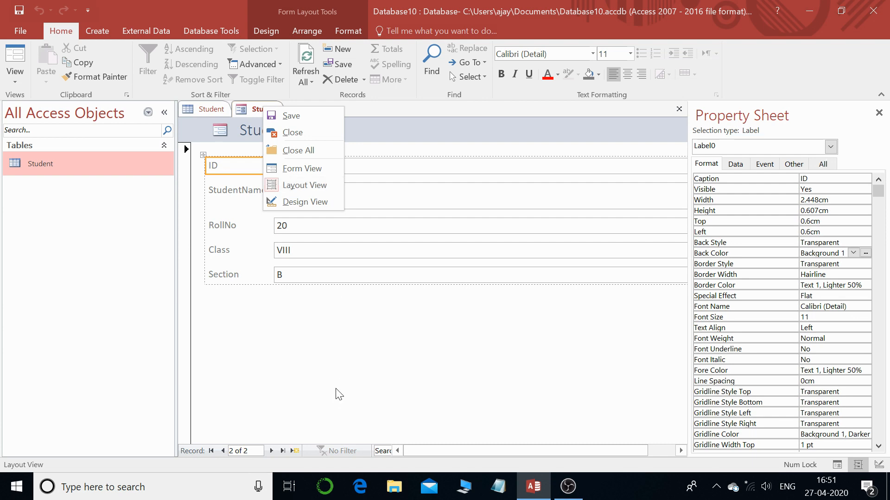
click(340, 368)
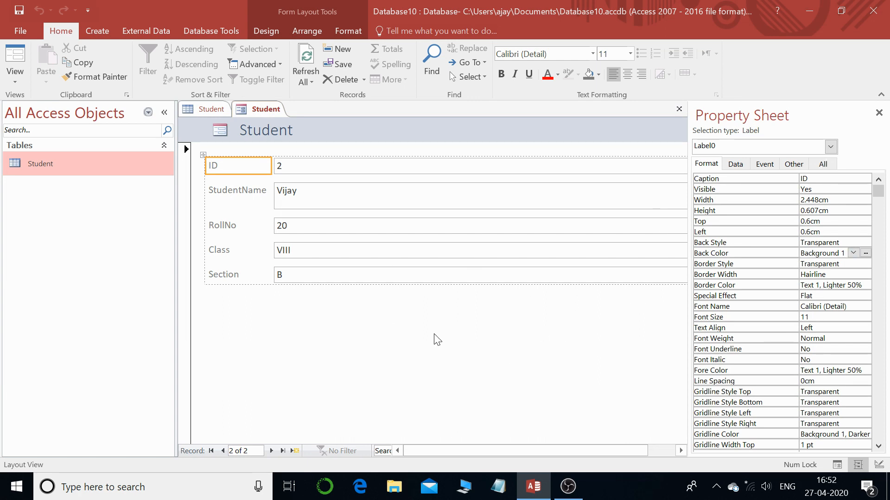
click(223, 451)
click(272, 451)
click(223, 451)
click(271, 451)
- Hide and redisplay the Property Sheet, and examine its list of form objects
click(879, 112)
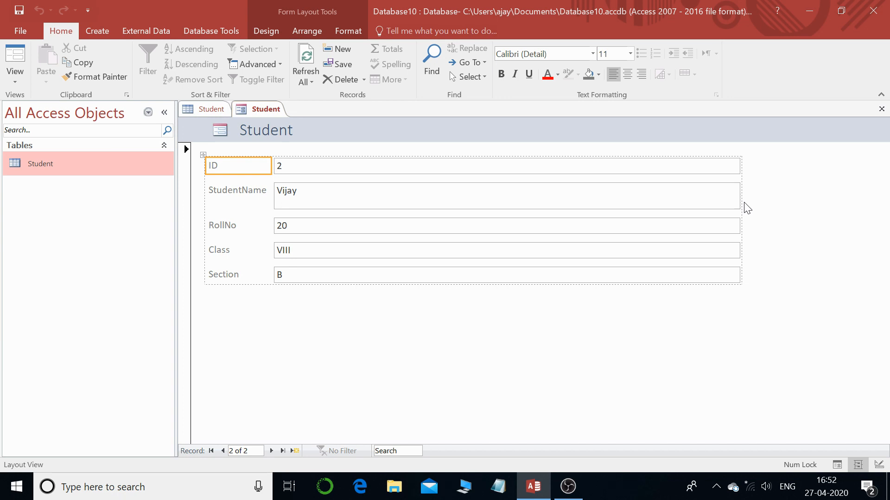
key(F4)
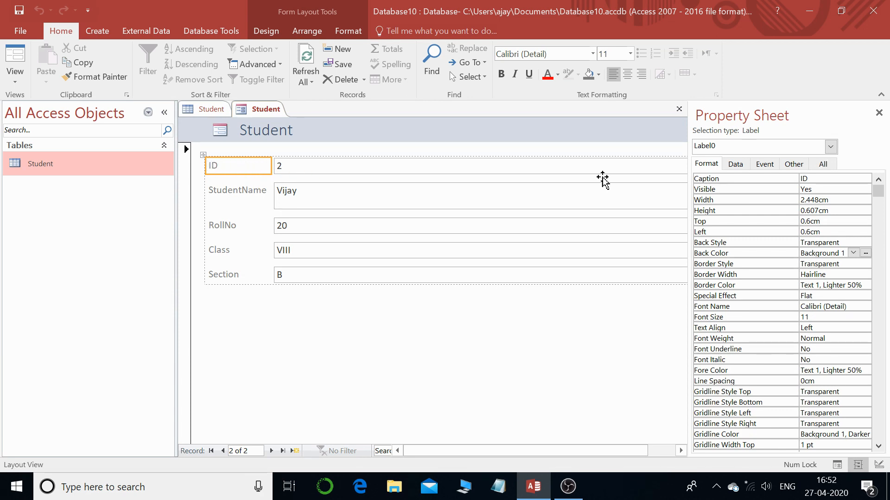
click(705, 149)
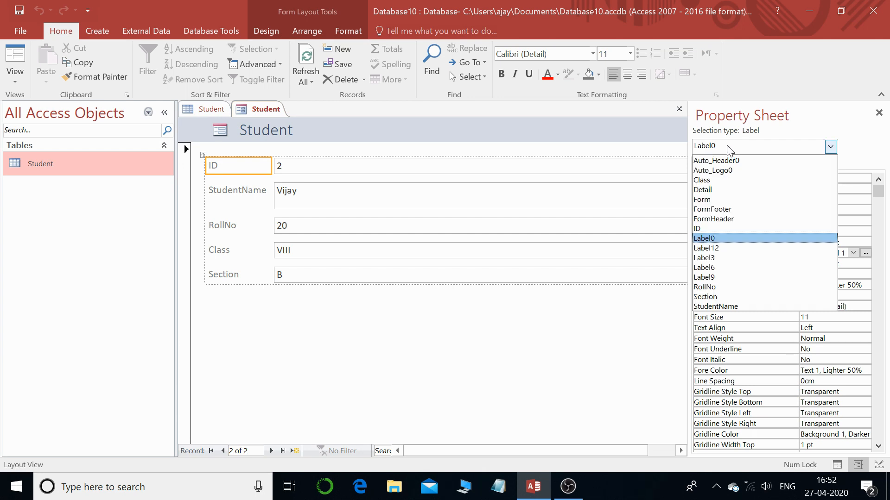
click(727, 149)
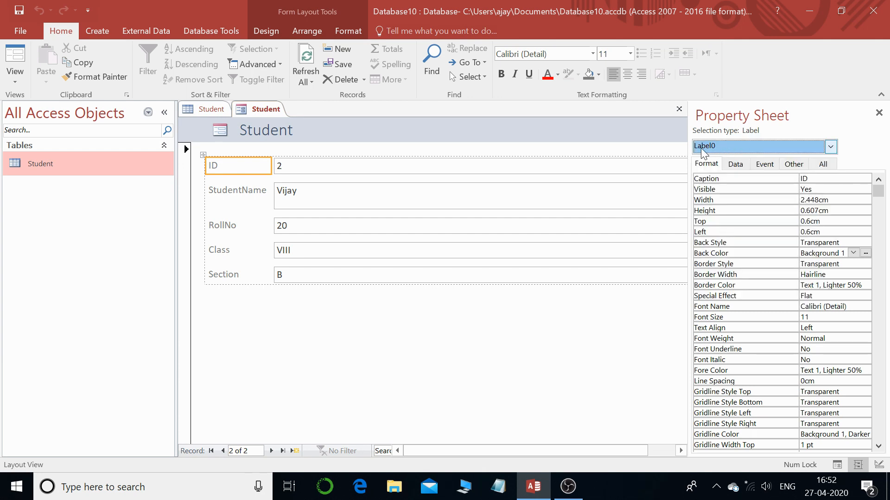
- Review the properties of the ID, StudentName, RollNo, Class and Section text boxes one after another
click(380, 167)
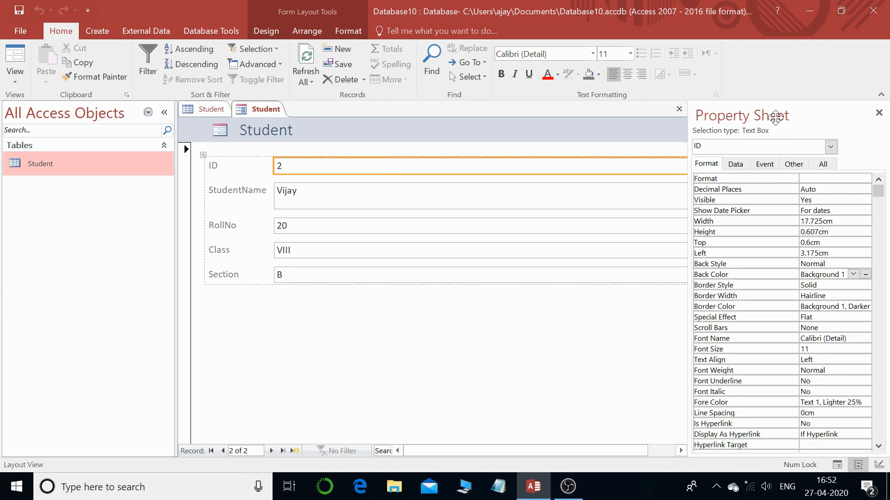
click(487, 197)
click(482, 227)
click(477, 251)
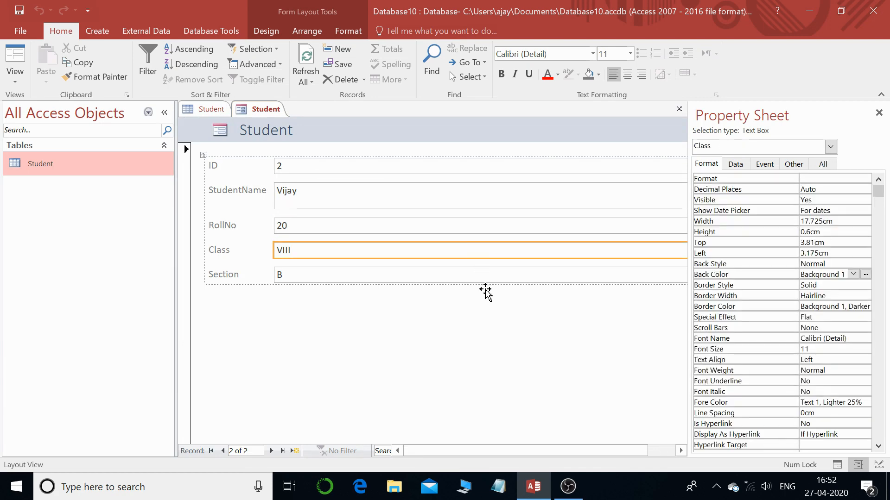
click(489, 275)
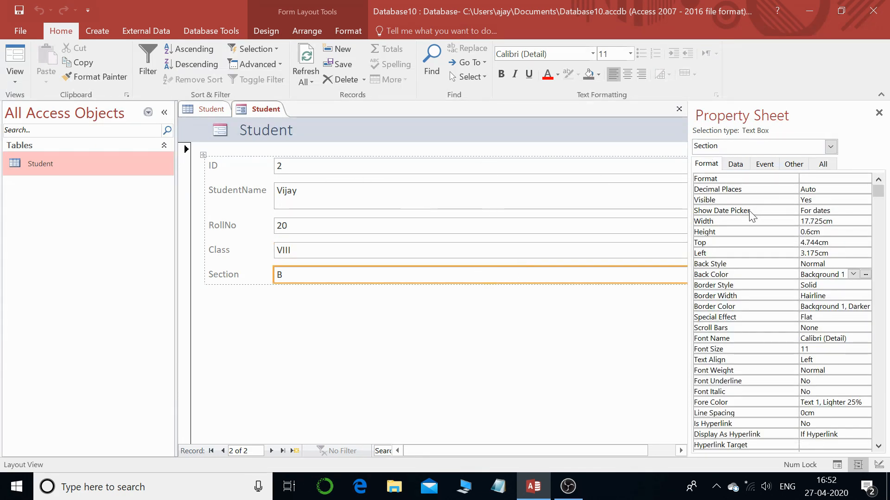
- Review the properties of the form's field labels, from ID to Section, and return to the RollNo label
click(216, 166)
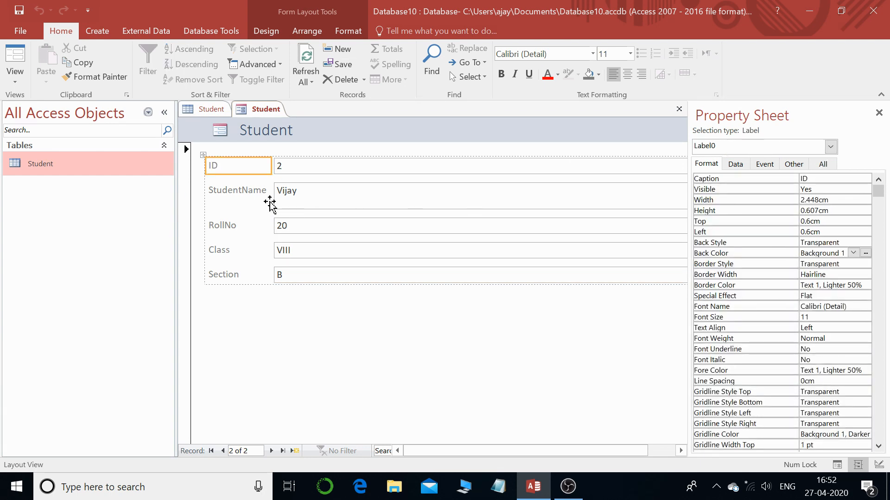
click(253, 192)
click(237, 229)
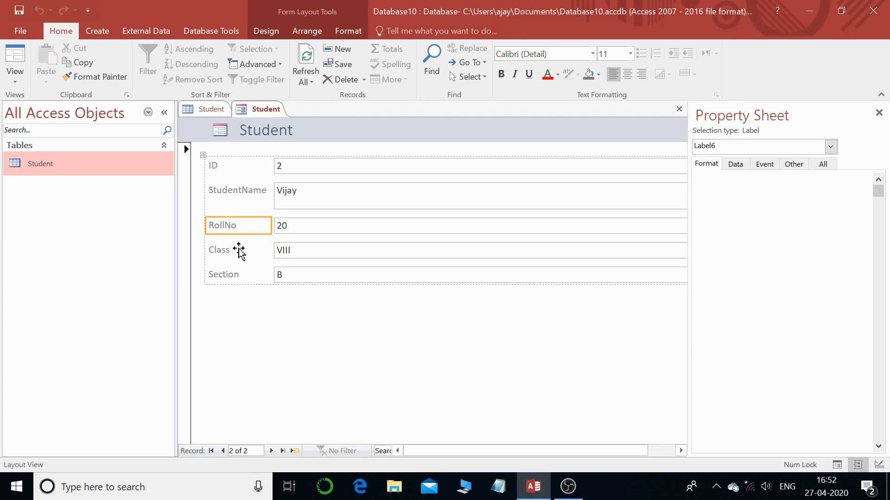
click(239, 250)
click(239, 278)
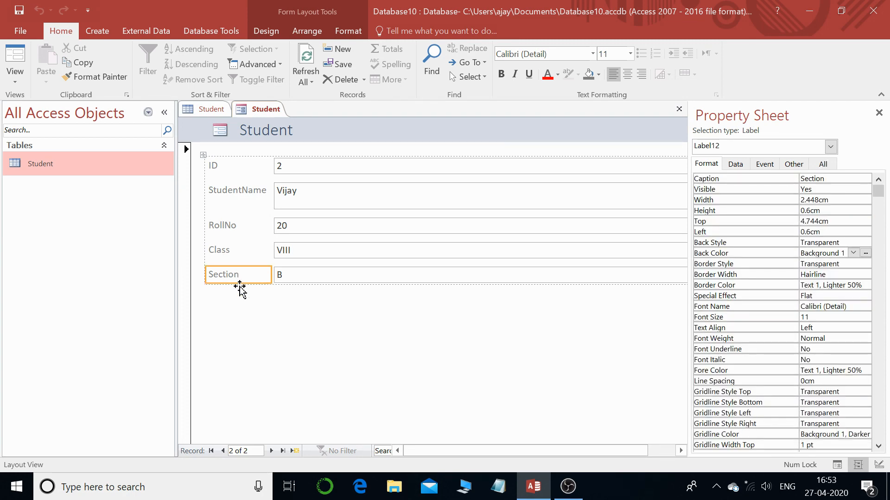
click(228, 166)
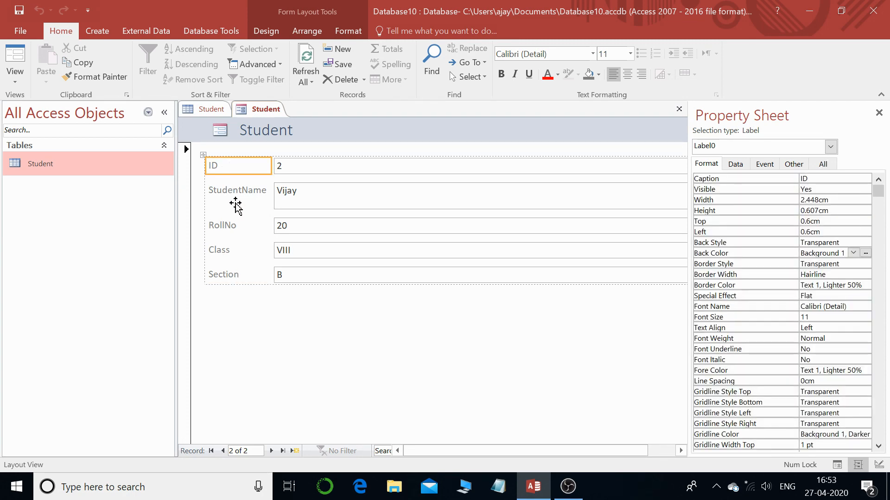
click(235, 204)
click(229, 227)
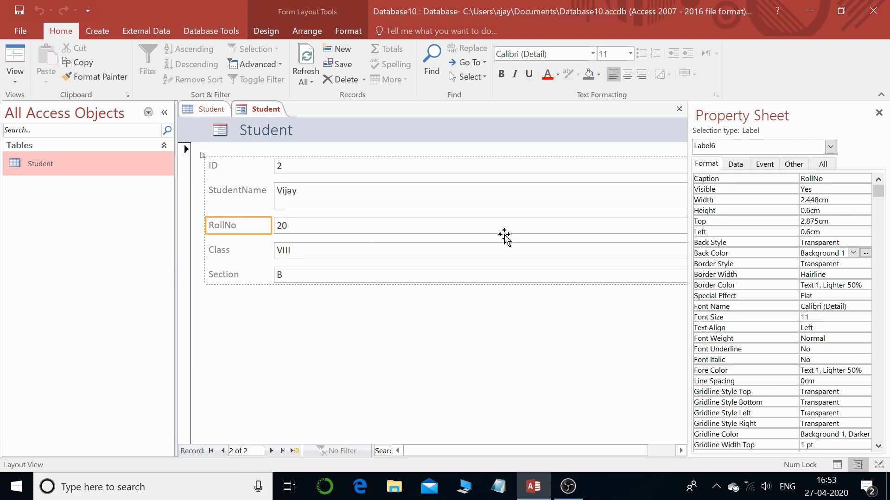
- Switch the Student form to Design View and check its list of available views
right_click(262, 109)
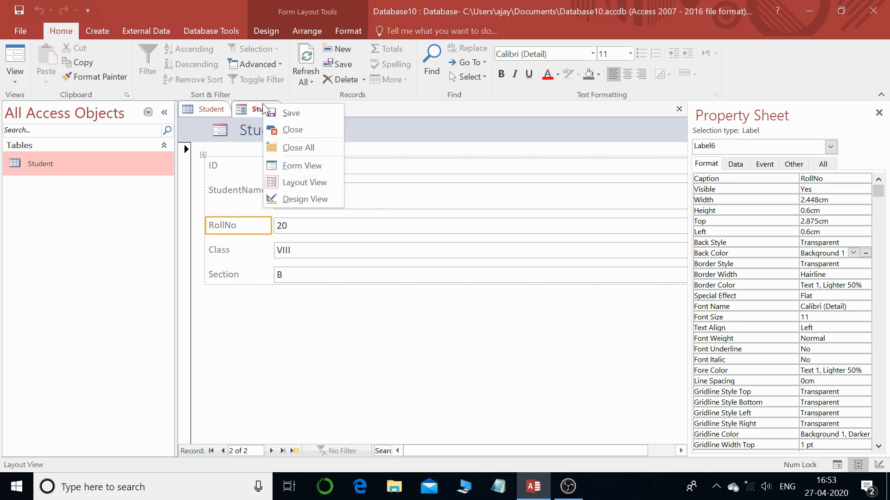
right_click(258, 108)
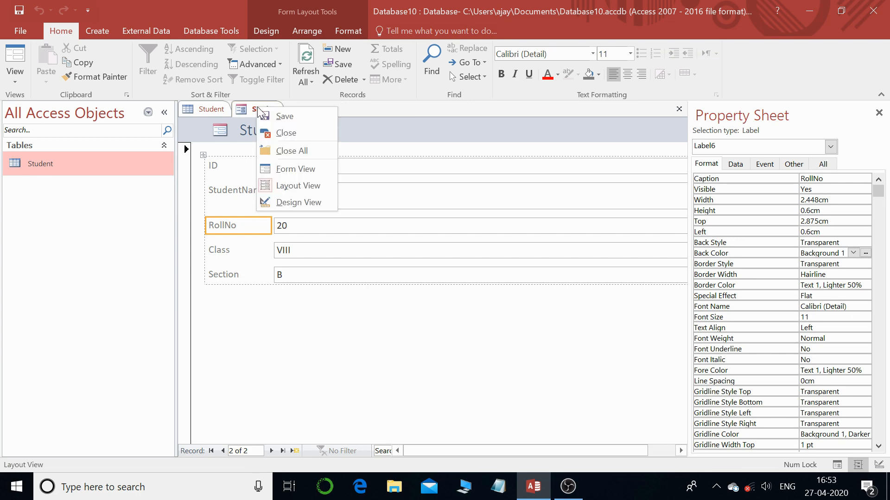
click(321, 204)
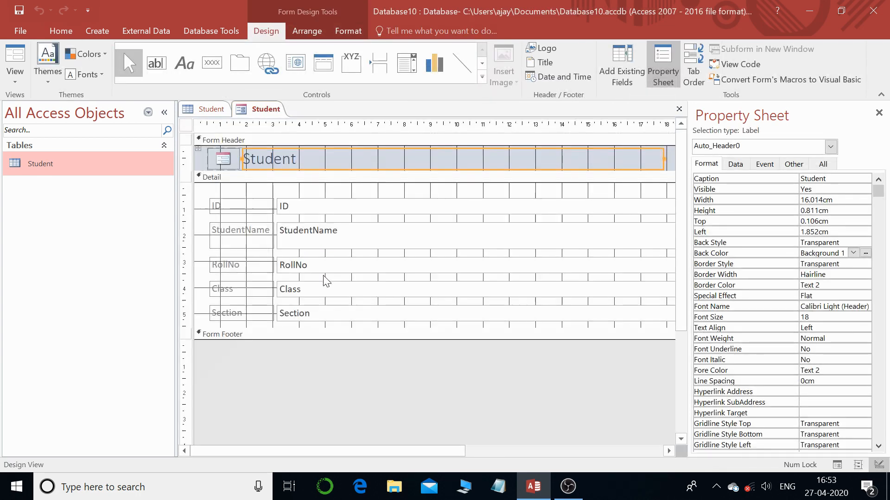
right_click(267, 110)
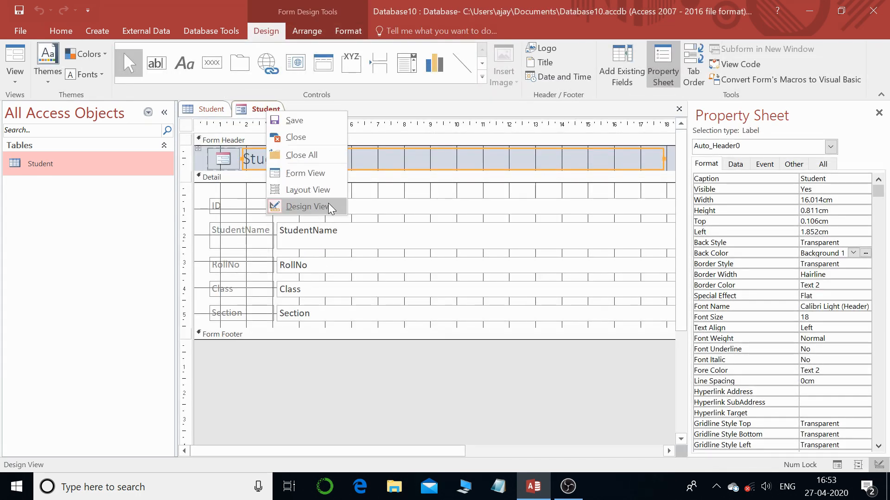
right_click(258, 110)
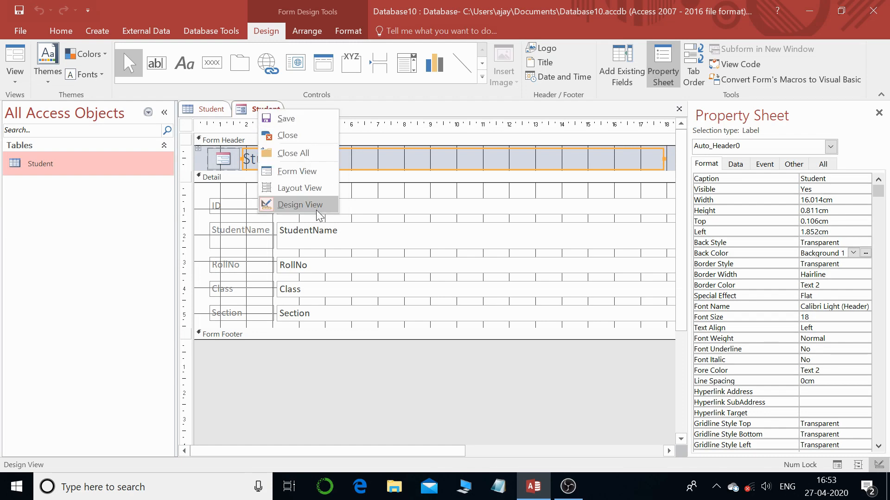
click(357, 395)
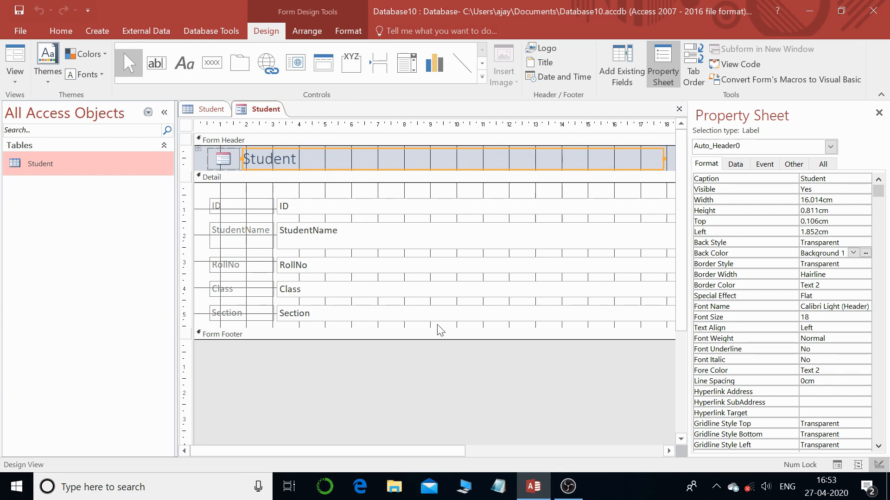
- Extend the form's Detail section downward to a height of about 7.5 cm and show the form in Form View
drag(434, 340, 445, 377)
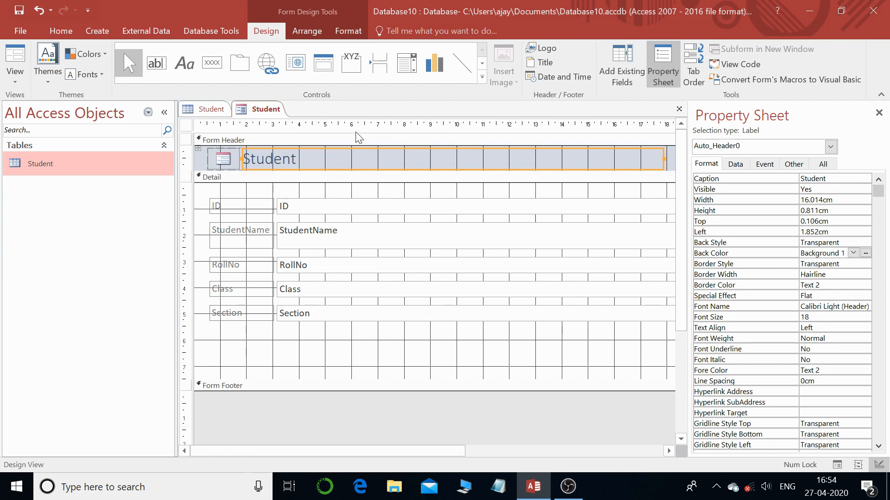
right_click(272, 112)
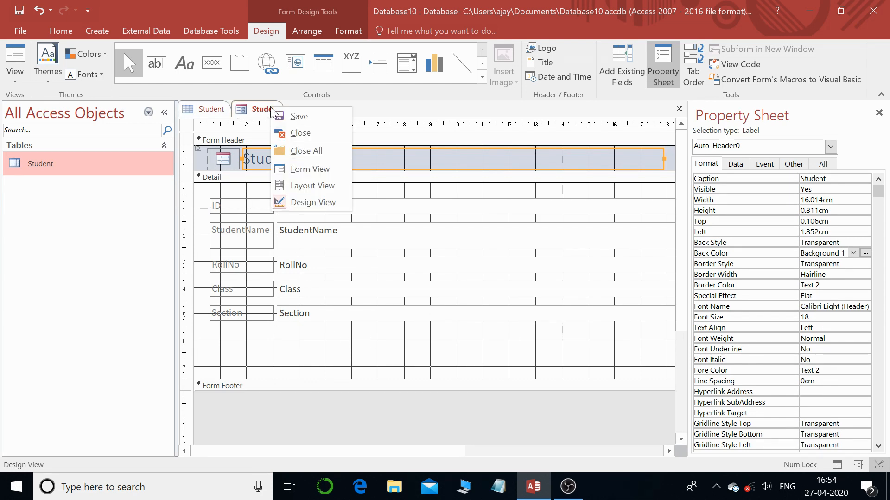
click(271, 112)
right_click(269, 111)
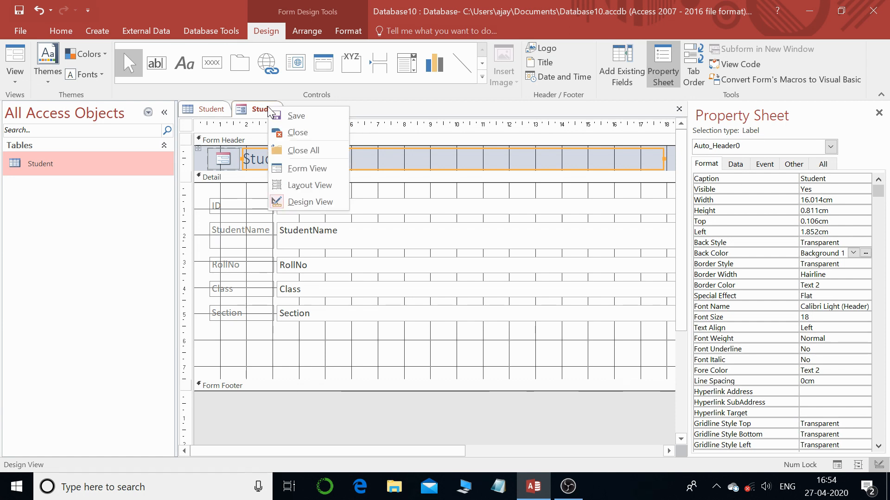
click(330, 167)
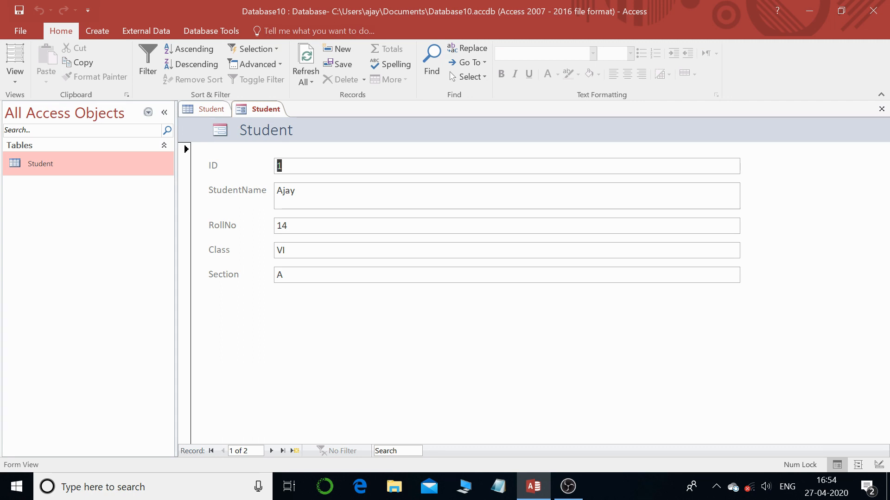
- Alternate the Student form between Design View and Form View twice, ending in Form View
right_click(271, 110)
click(311, 205)
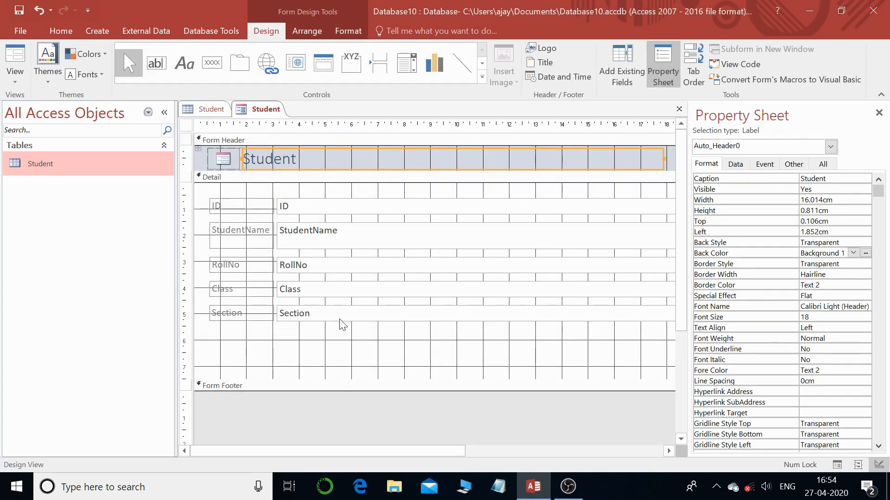
key(F5)
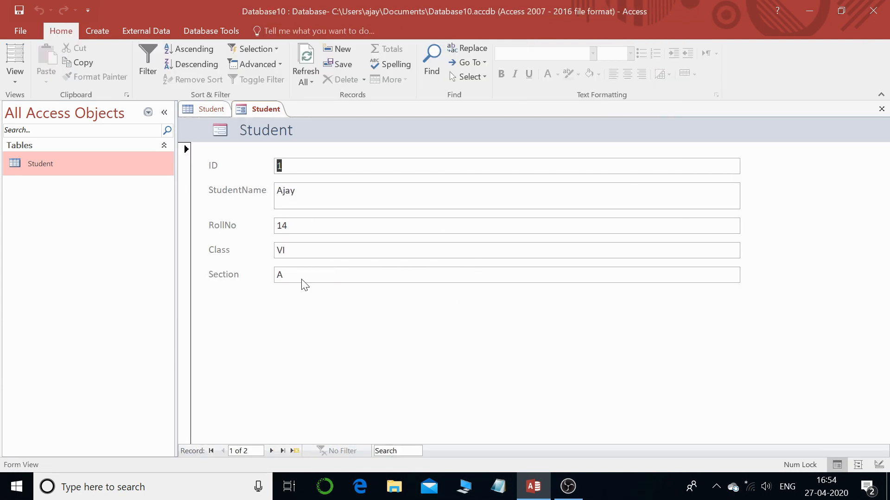
right_click(262, 107)
click(314, 200)
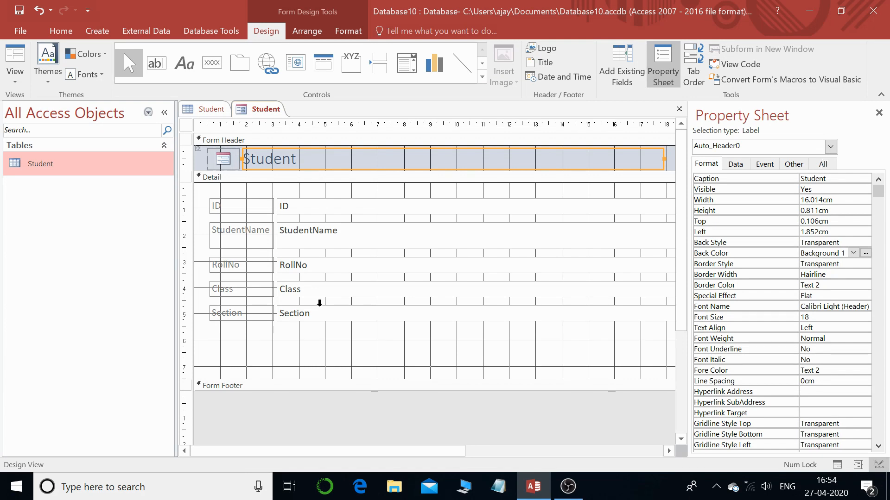
key(F5)
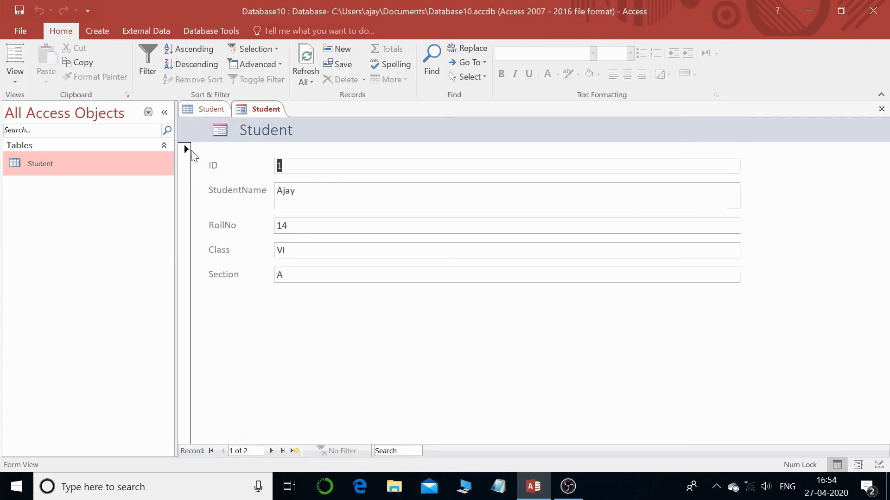
- Try the record selector by selecting the whole first record, returning to its fields, and selecting the record again
click(185, 151)
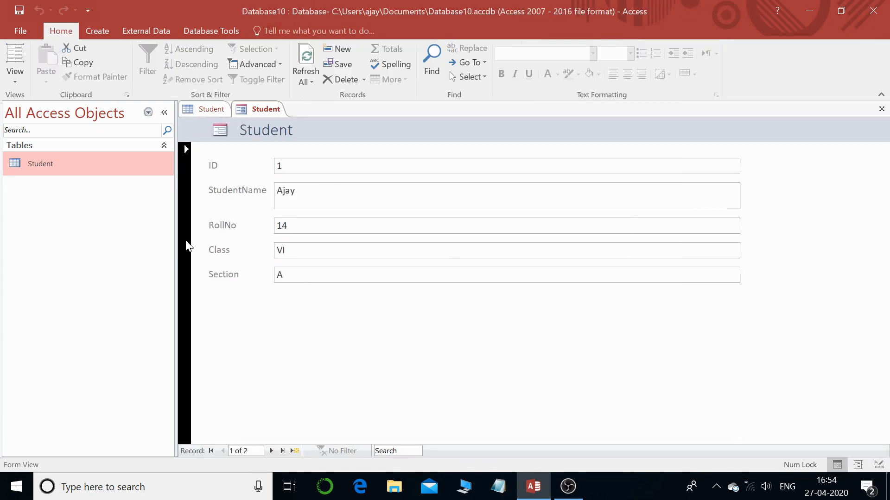
click(282, 166)
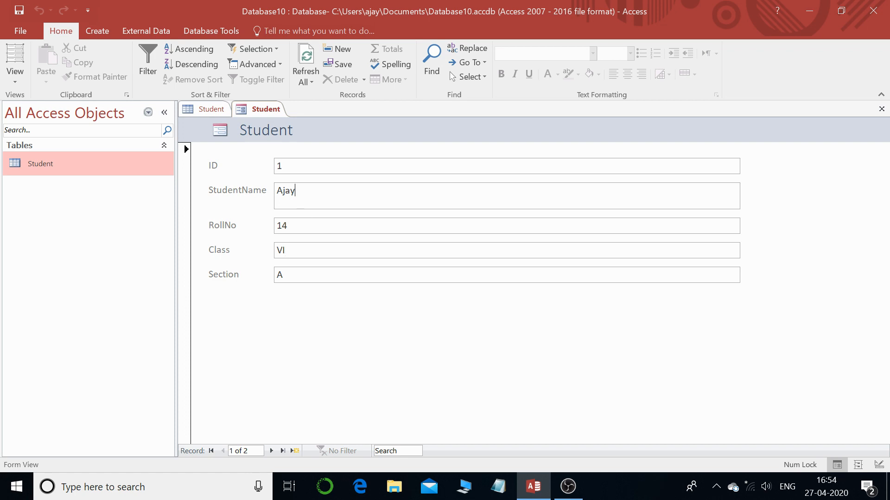
click(182, 148)
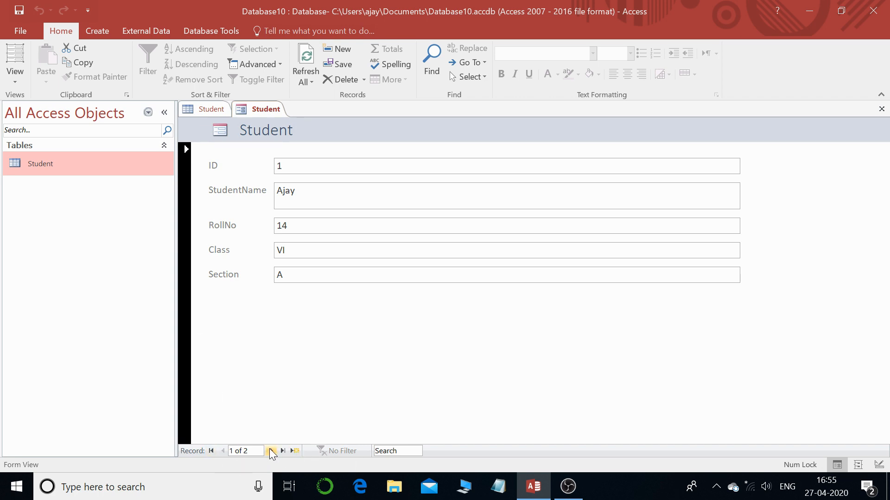
- Return the form to Design View and compare the properties of the ID text box with those of the whole form
right_click(275, 111)
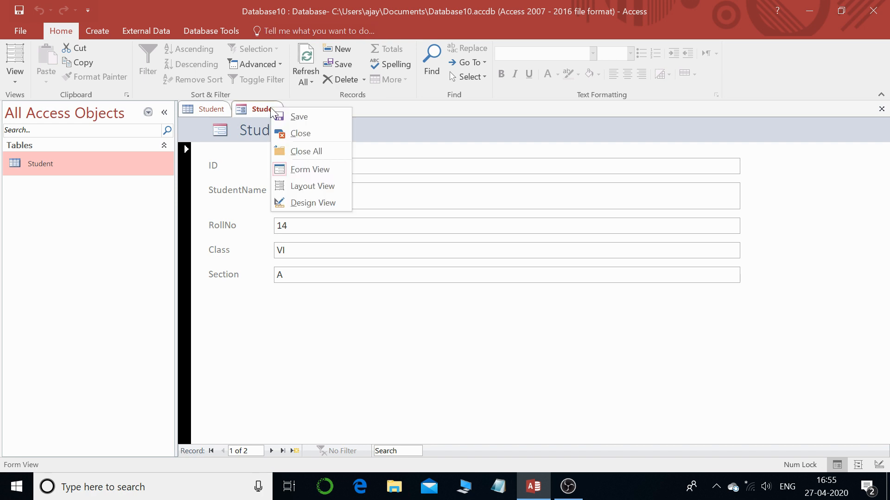
click(327, 204)
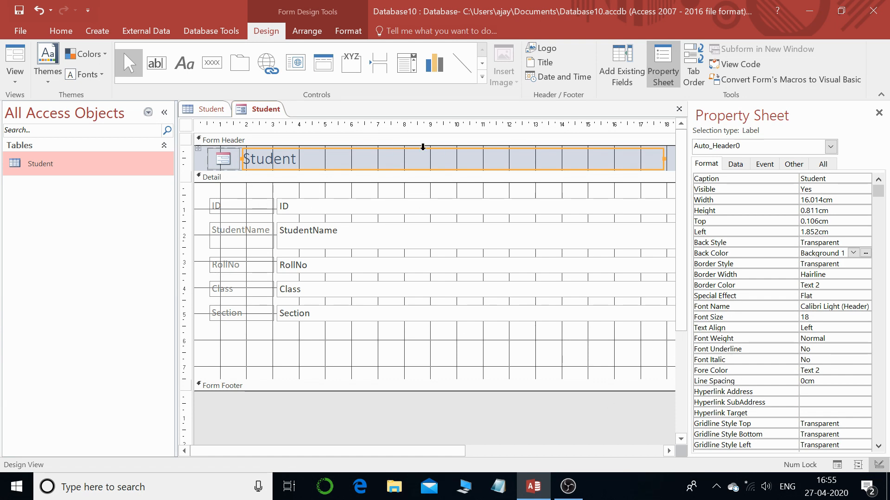
click(283, 159)
click(299, 207)
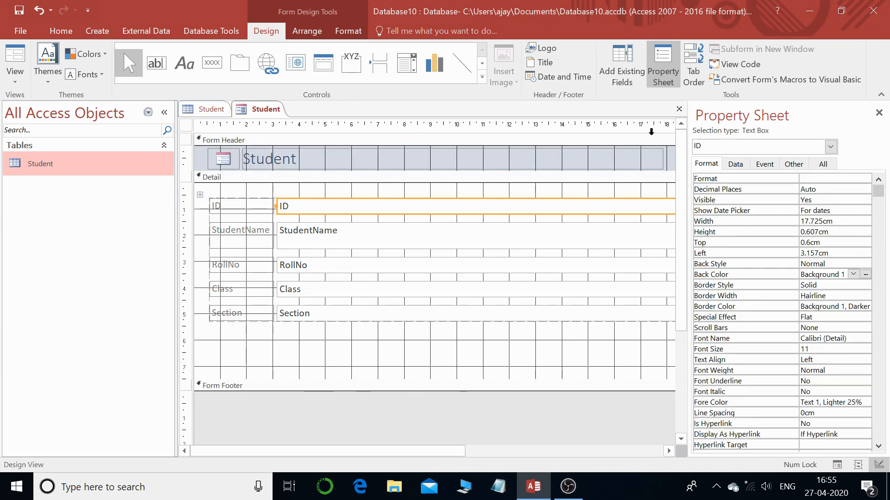
click(186, 125)
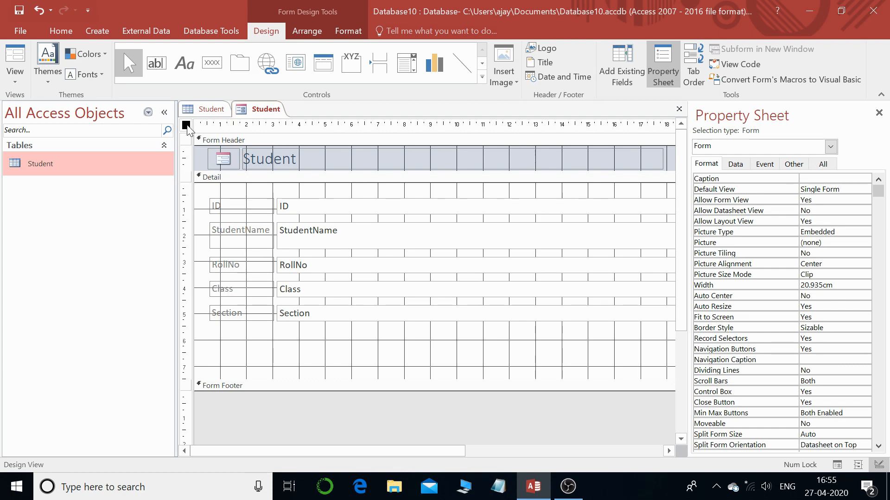
click(420, 207)
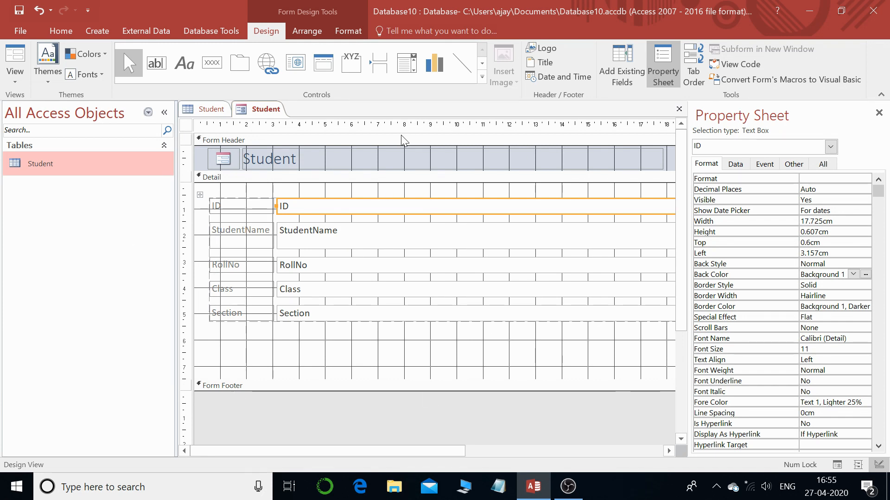
- Set the Record Selectors and Navigation Buttons properties of the whole form to No
click(187, 125)
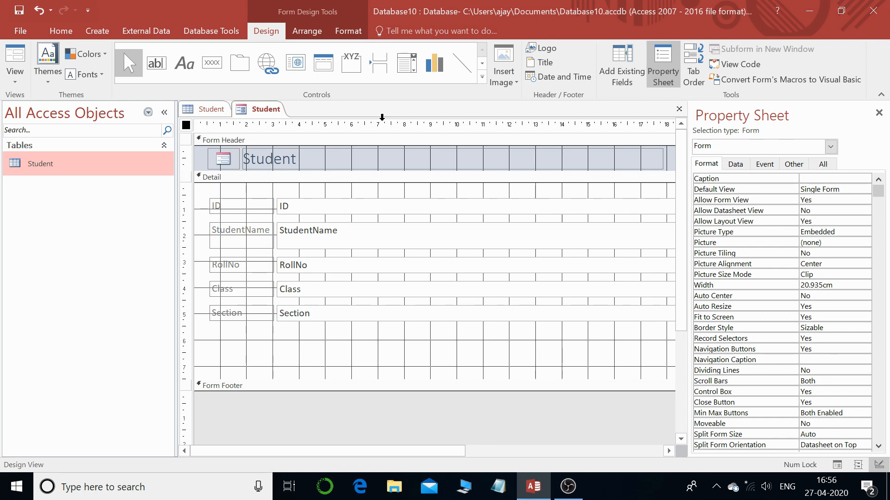
click(717, 167)
scroll(728, 230, down, 1)
scroll(727, 232, up, 1)
click(827, 339)
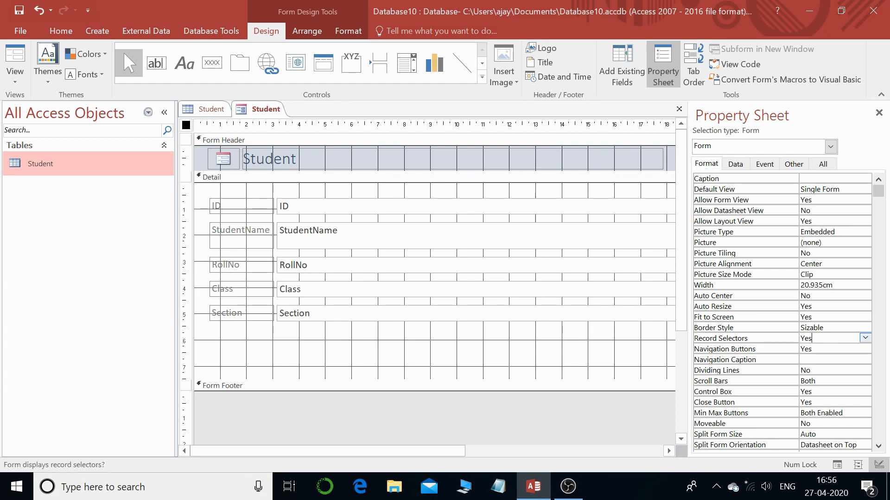
click(864, 338)
click(847, 359)
click(781, 348)
click(864, 348)
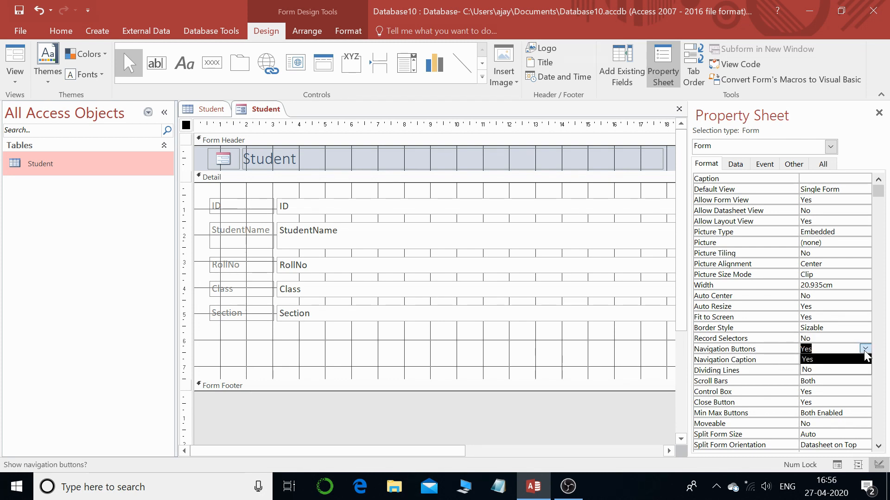
click(843, 370)
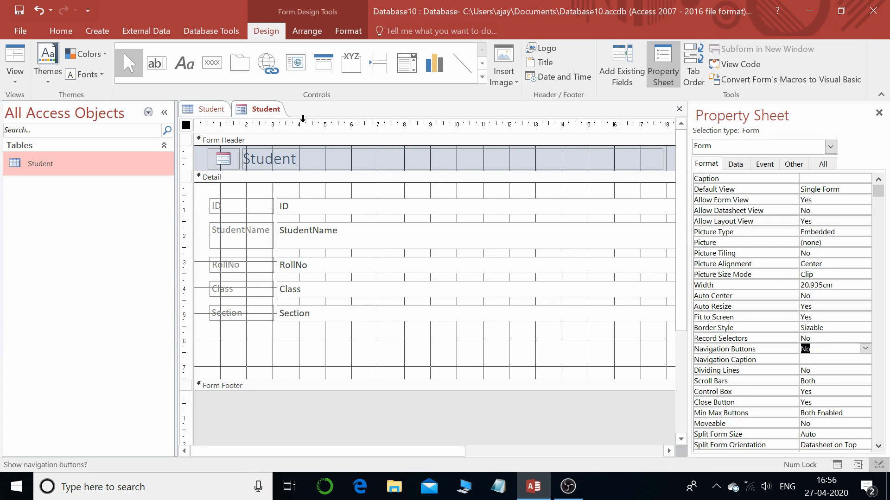
- Check the form without record selectors and navigation buttons in Form View, and return to Design View
right_click(260, 109)
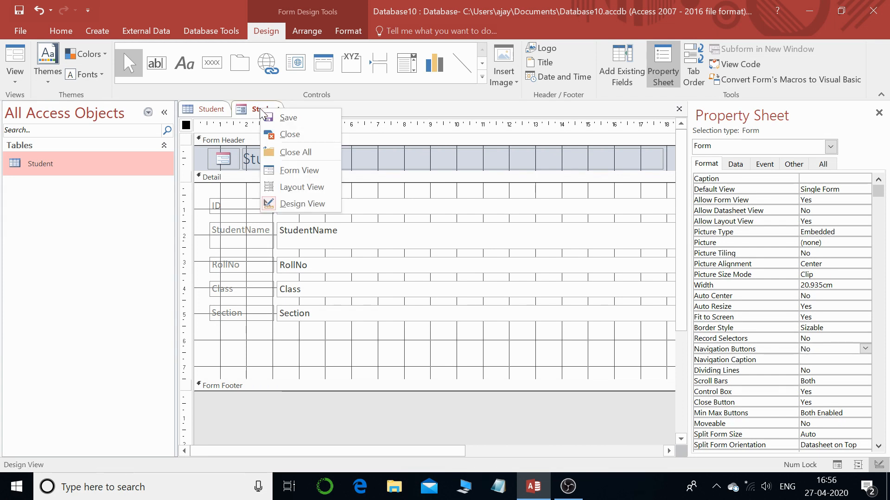
click(305, 174)
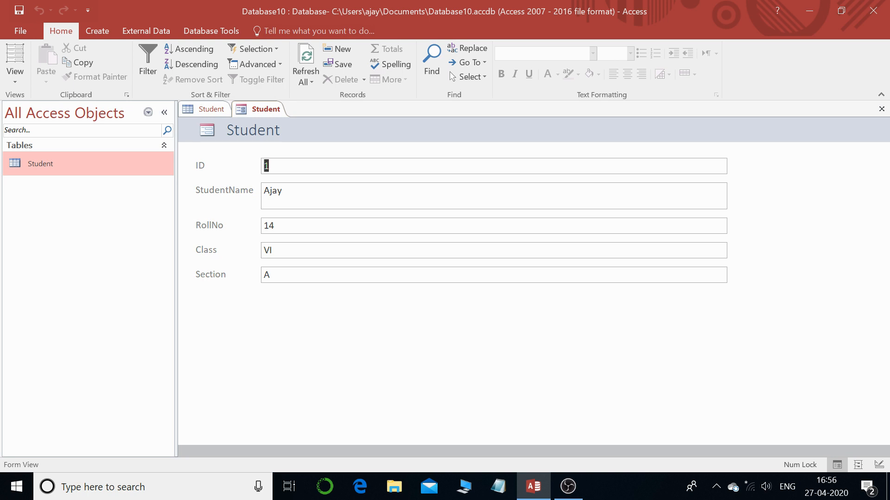
right_click(265, 108)
click(310, 203)
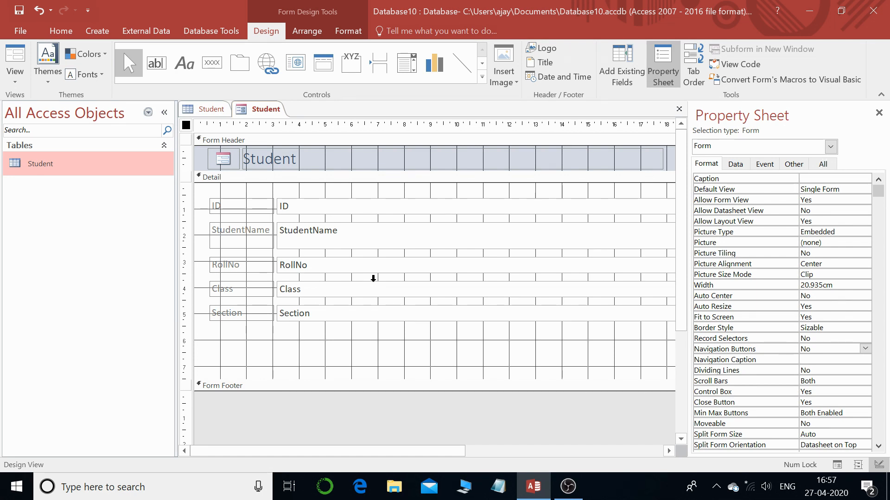
- Set the whole form's Pop Up property to Yes
click(187, 130)
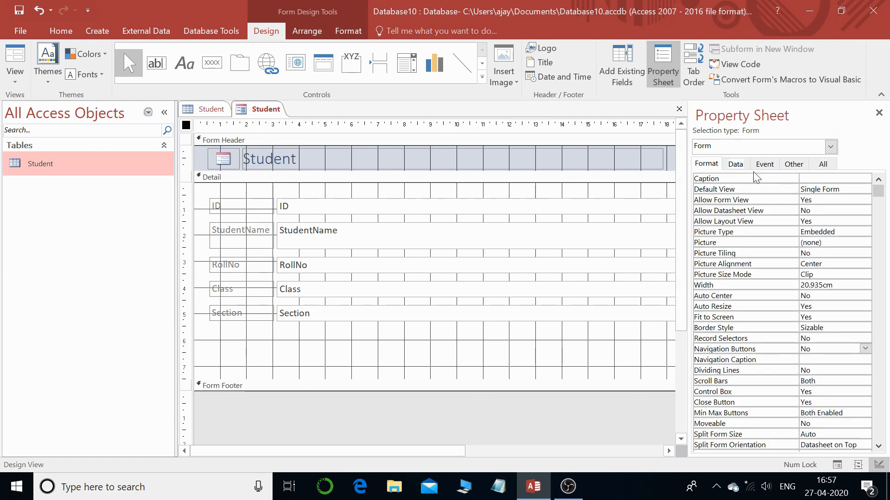
click(792, 166)
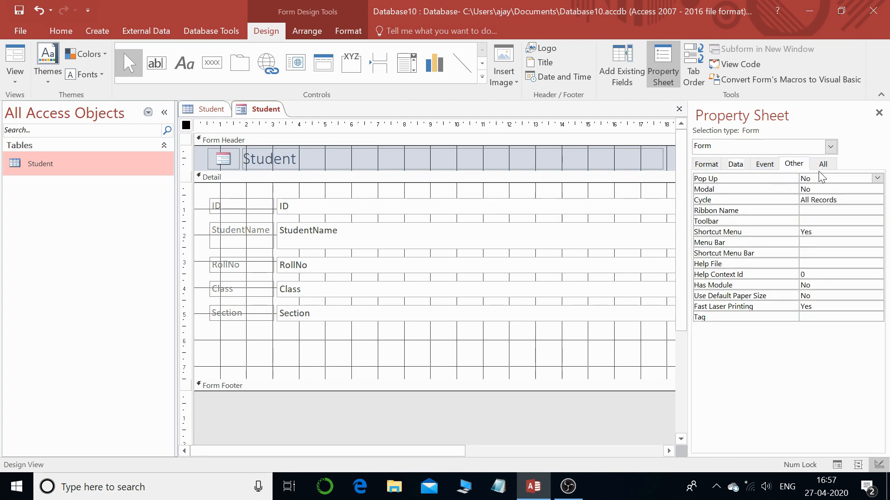
click(877, 179)
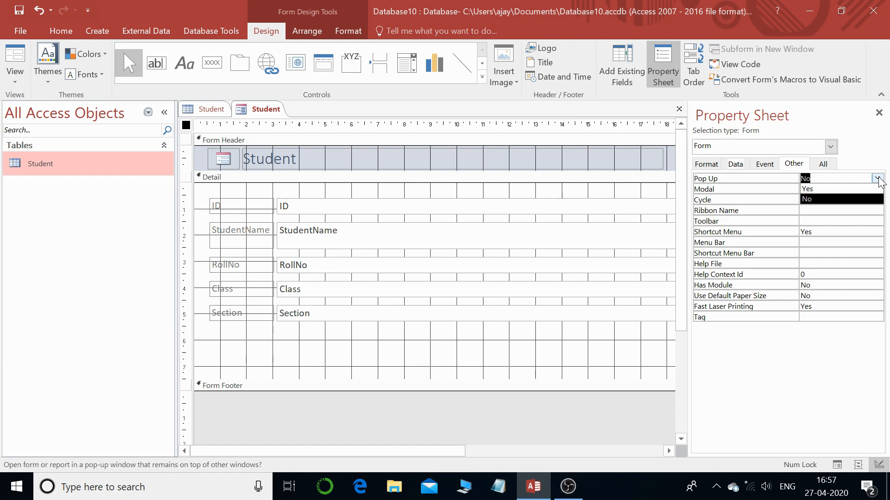
click(833, 189)
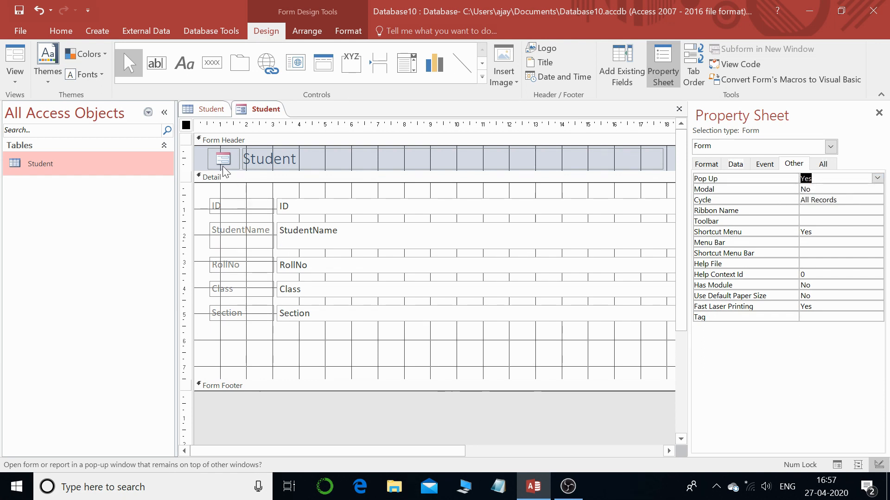
- Show the Student form in Form View, reposition its pop-up window and maximize it
right_click(272, 110)
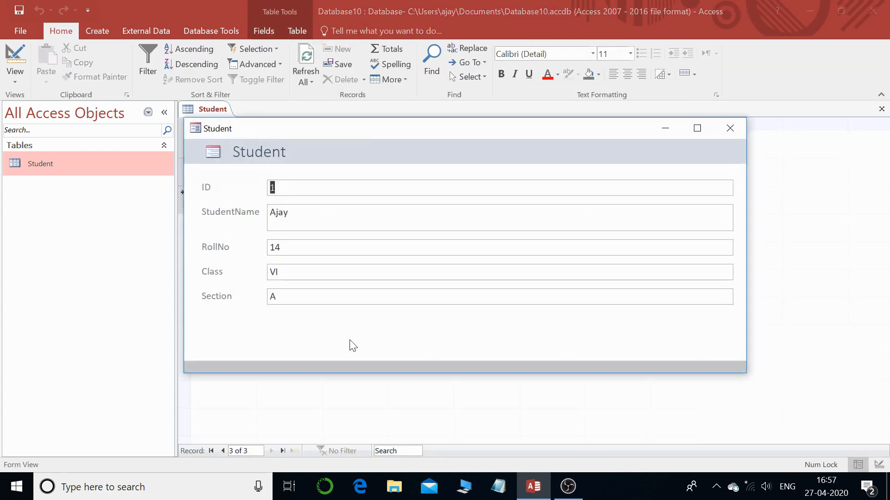
drag(449, 130, 425, 102)
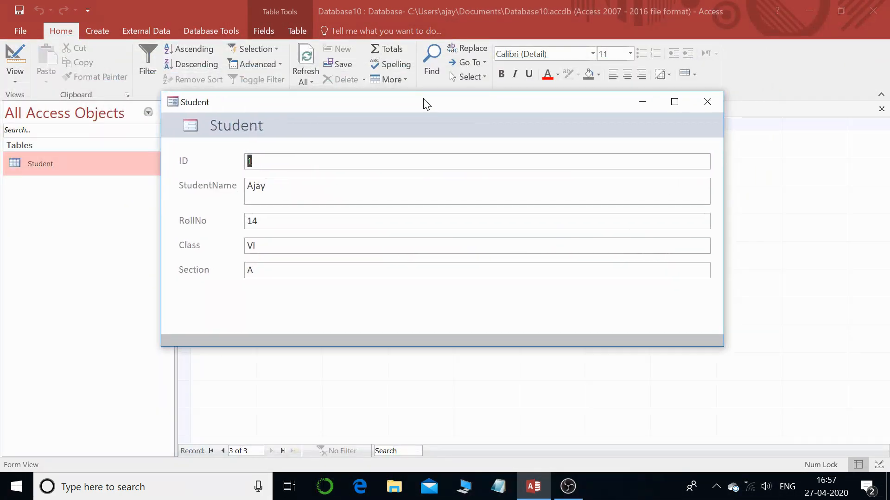
click(683, 106)
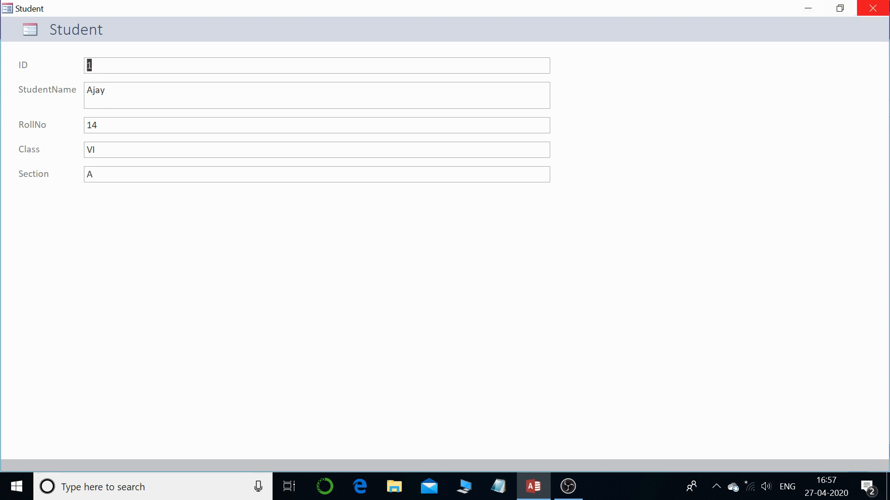
- Close the pop-up form, saving its design under the name Student, and expand the Forms group of database objects
click(873, 9)
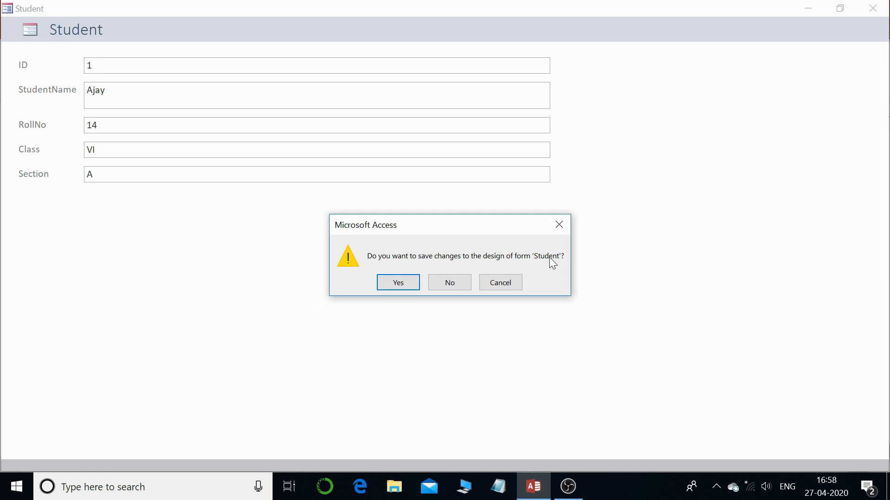
click(399, 285)
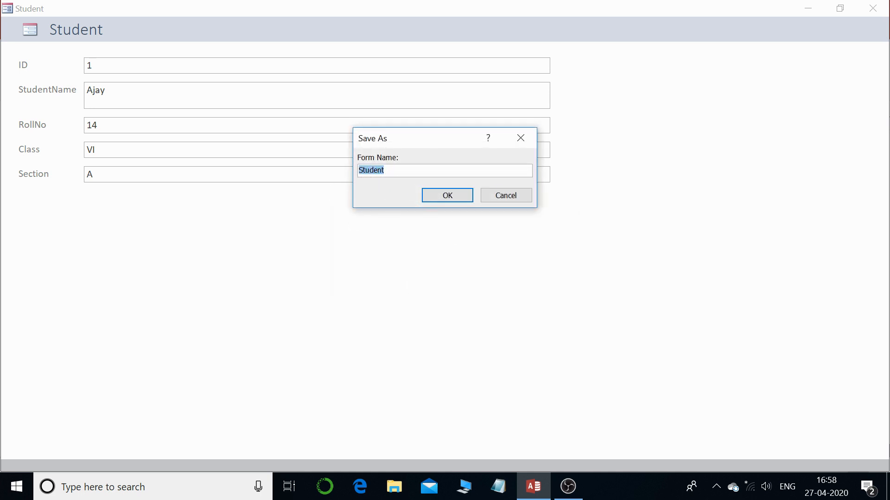
click(445, 197)
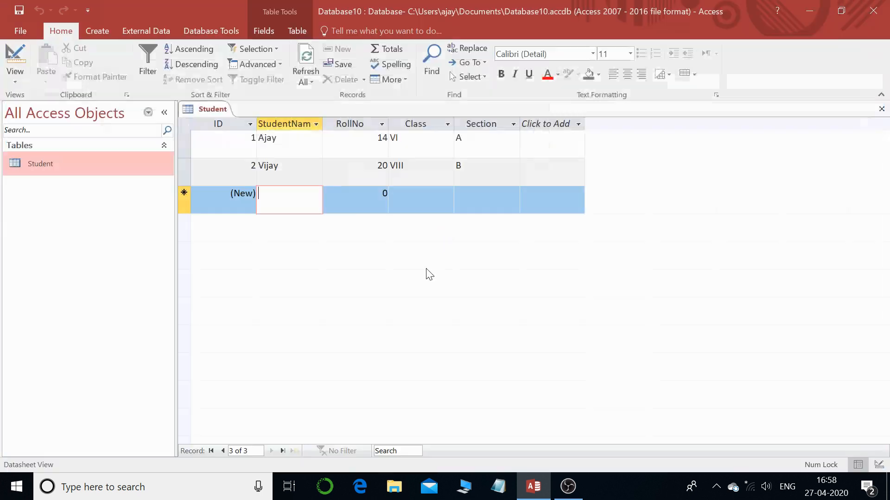
click(34, 183)
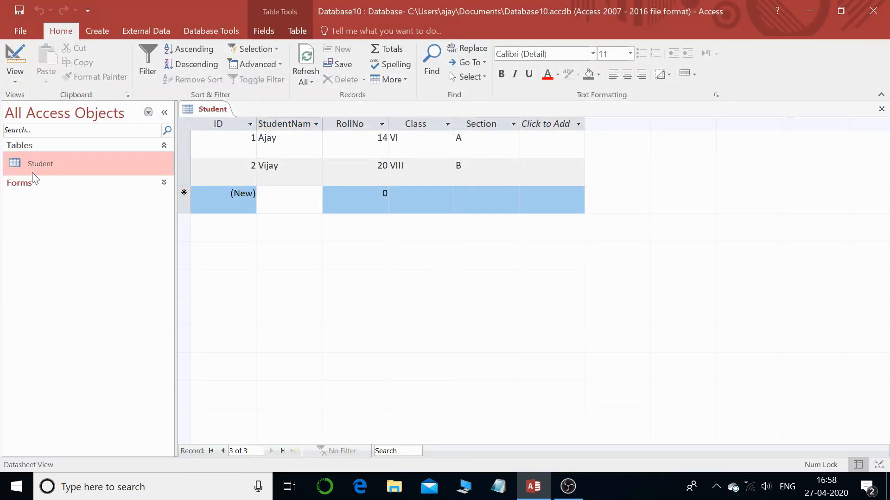
click(24, 185)
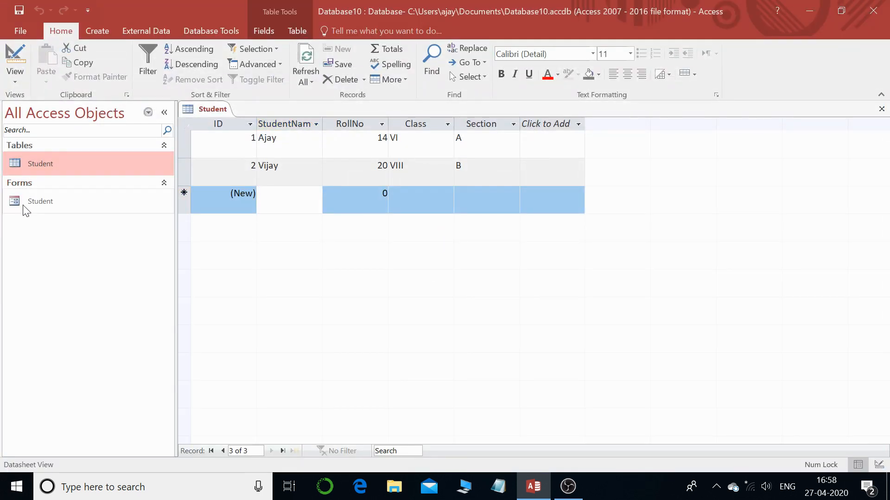
- Compare the Student table and form entries, open the form, maximize its pop-up window, close it, and briefly reopen it
click(48, 201)
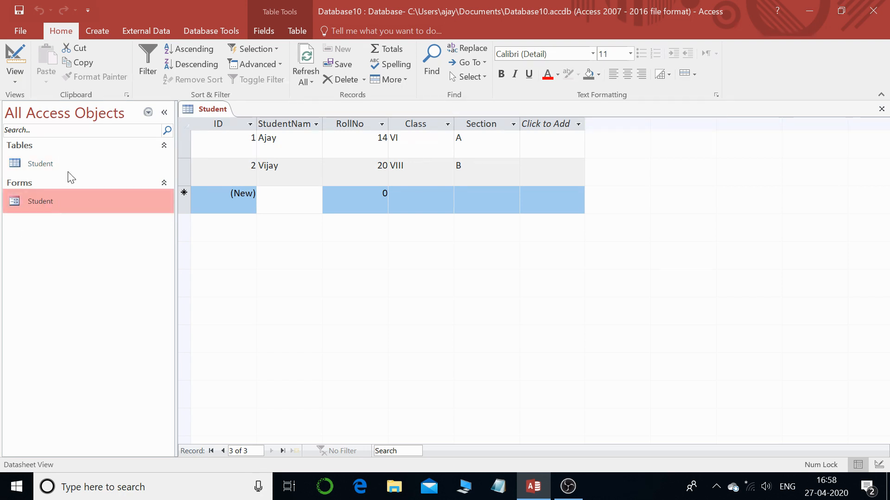
click(20, 163)
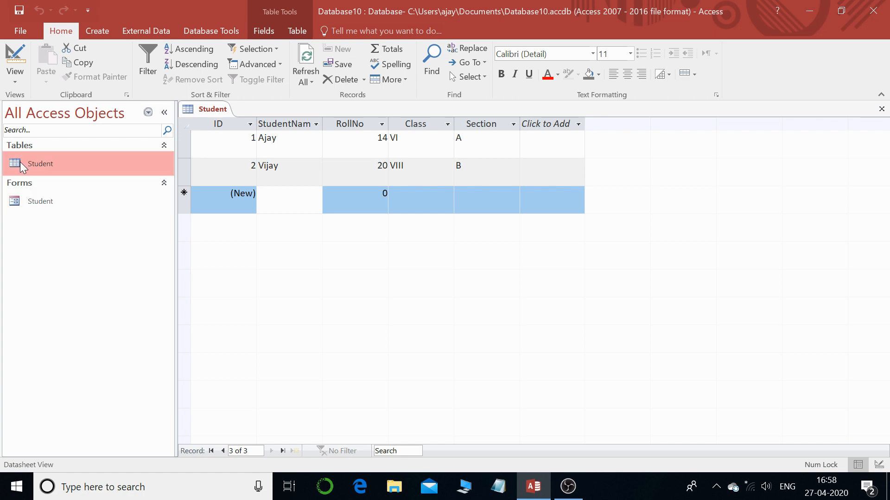
click(42, 201)
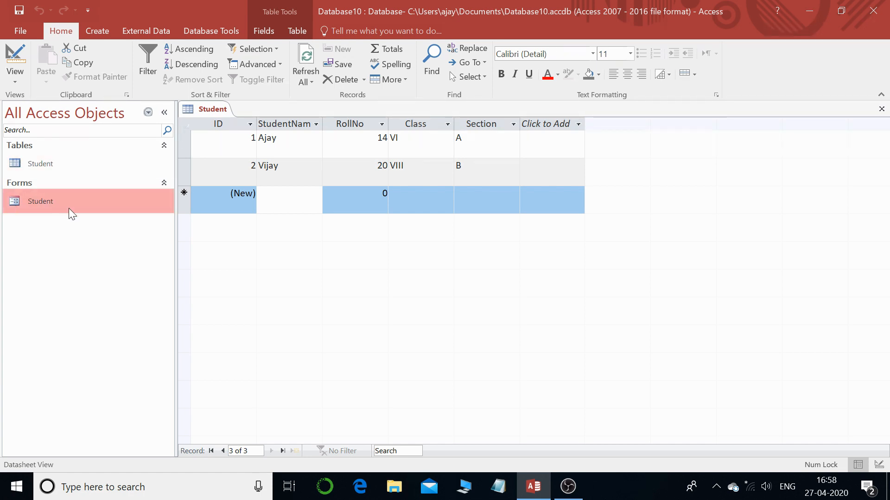
double_click(58, 203)
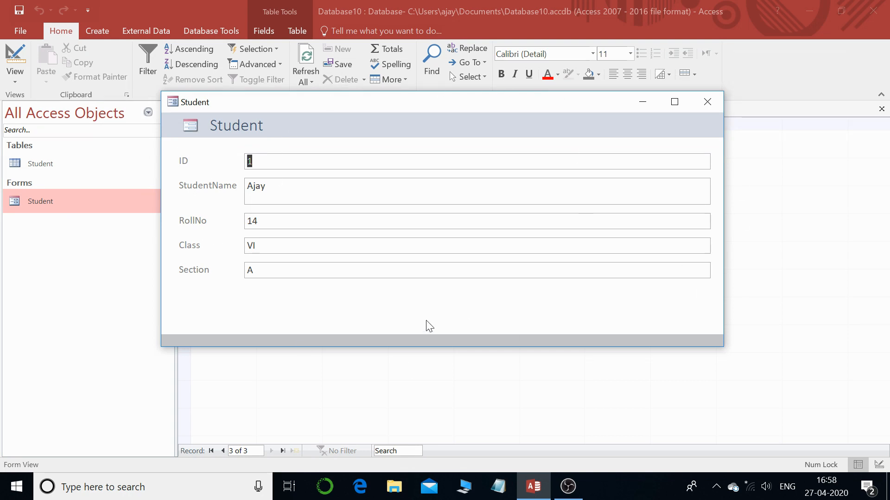
click(674, 102)
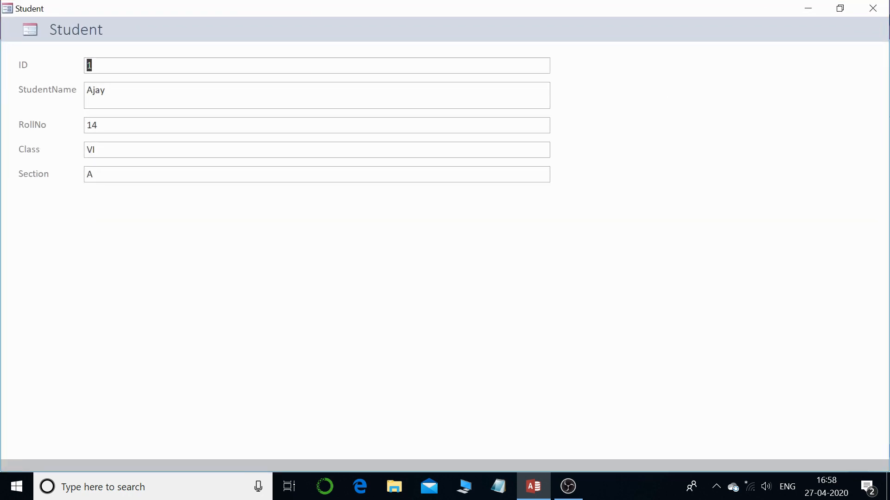
click(872, 9)
double_click(54, 202)
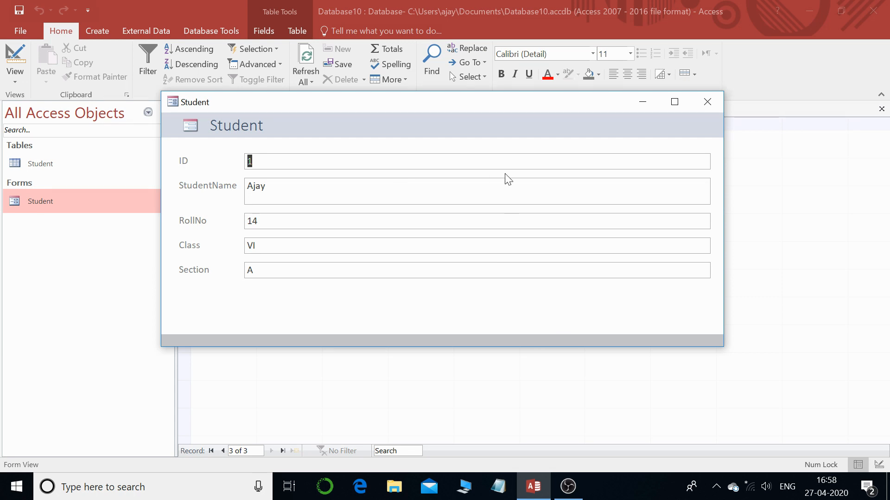
click(717, 102)
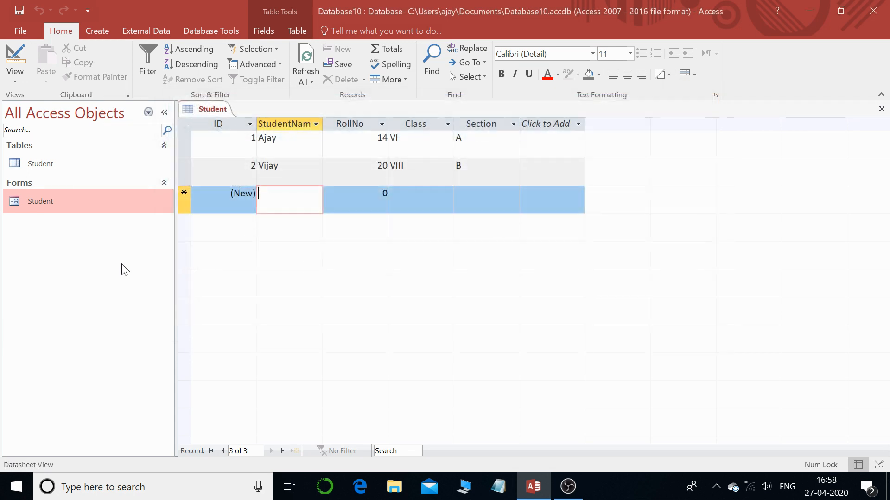
- Open the Student form in Design View from the Forms group, and close it again
right_click(83, 200)
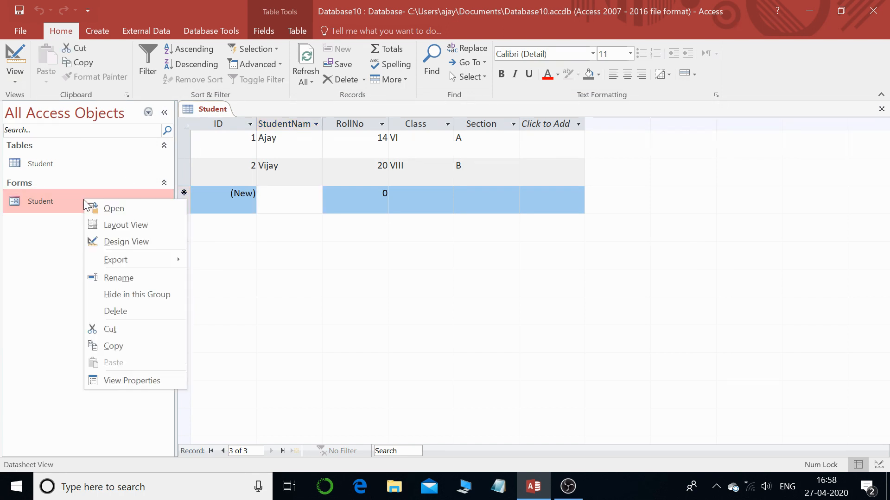
click(48, 202)
right_click(48, 202)
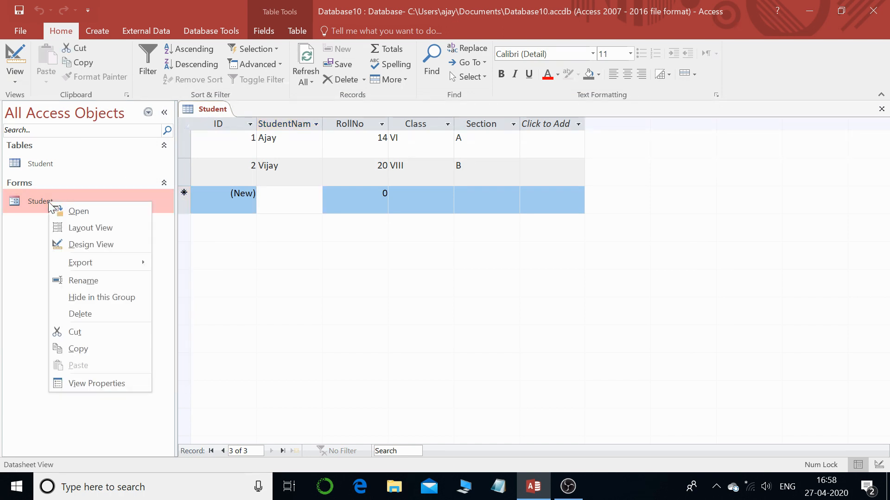
click(101, 243)
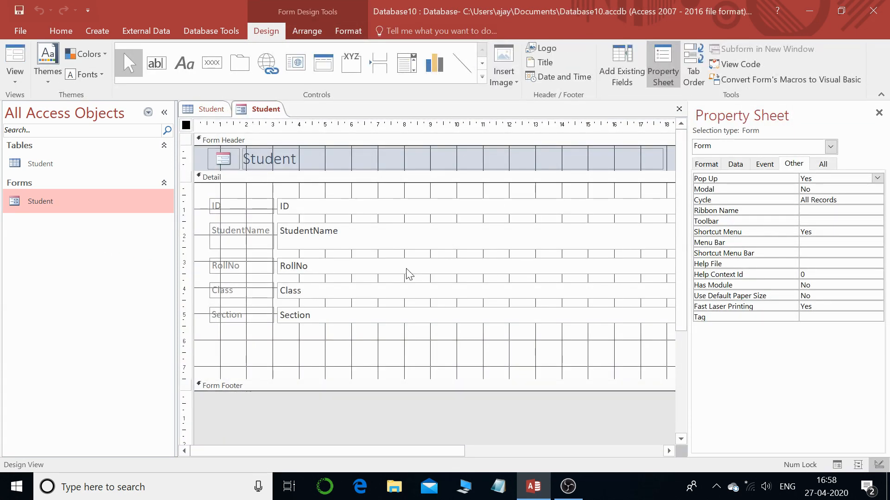
right_click(261, 113)
click(303, 133)
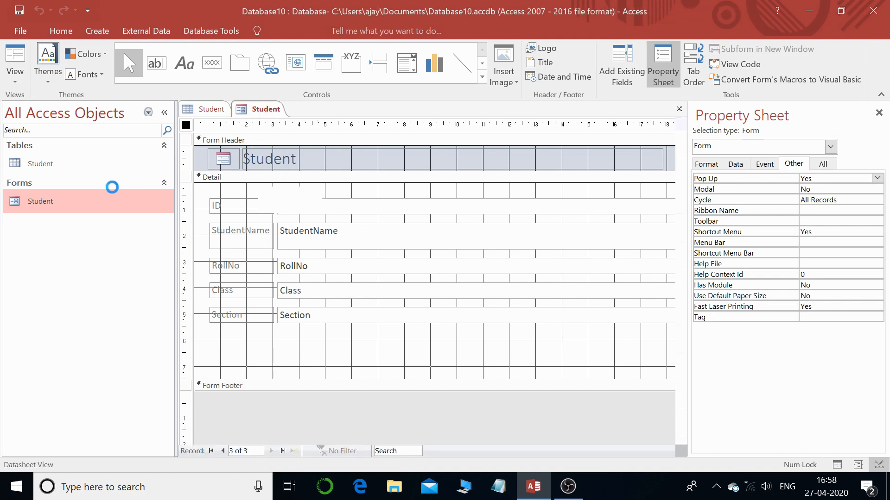
- Open the Student form, maximize its pop-up window, and switch it to Design View
double_click(60, 201)
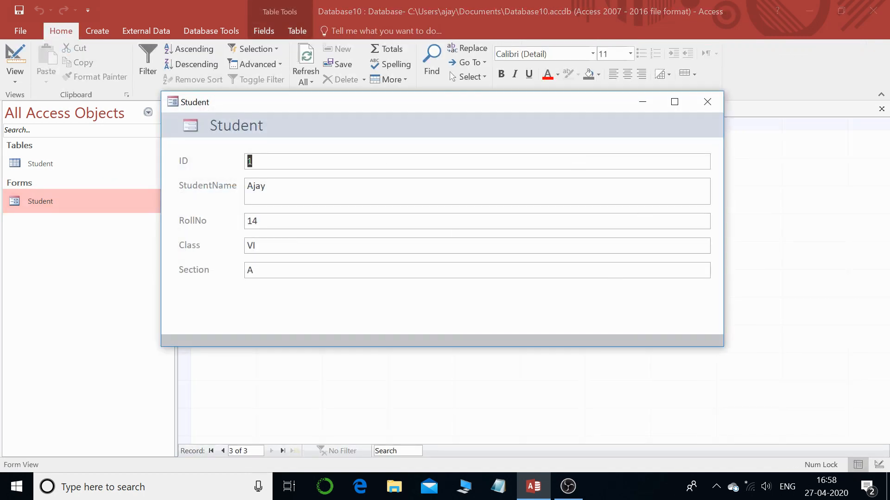
click(674, 101)
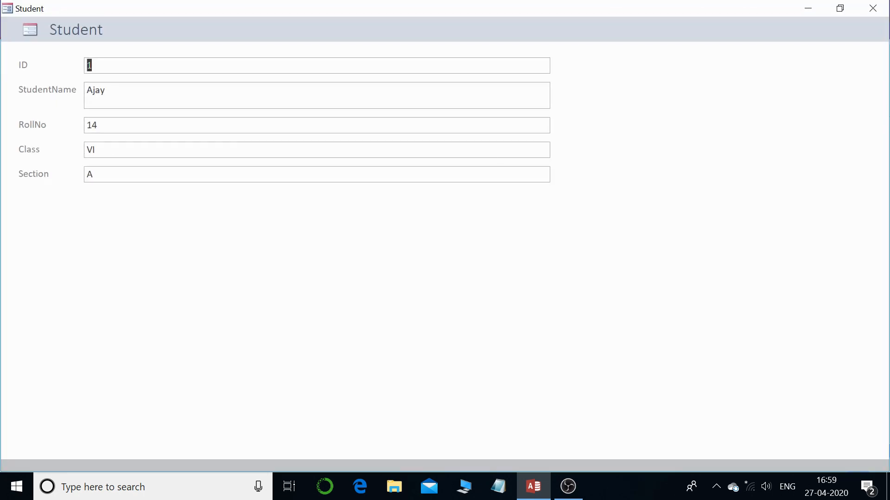
right_click(645, 113)
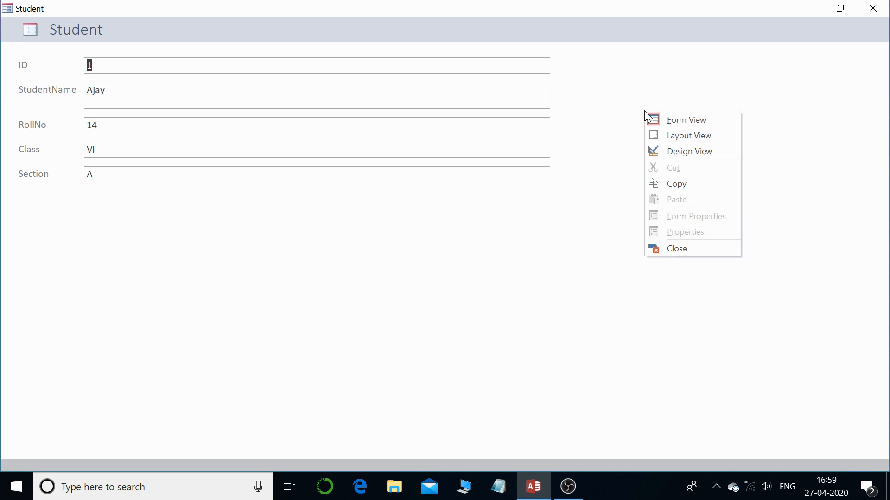
click(694, 154)
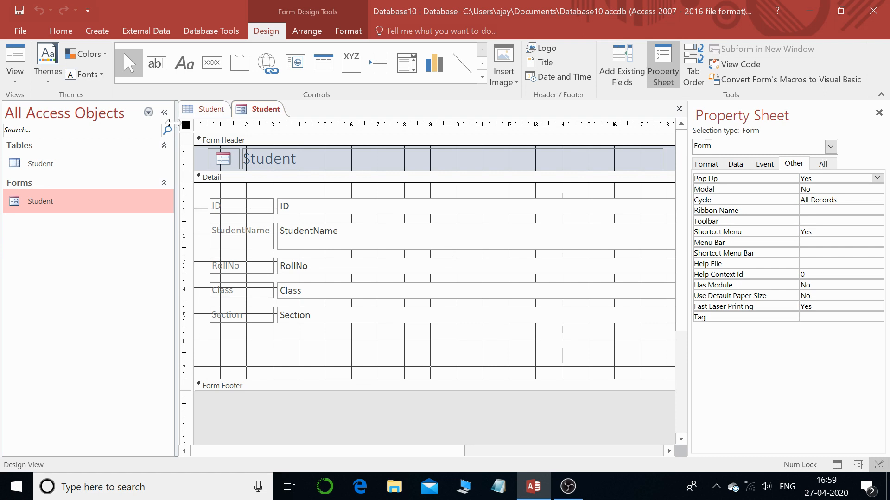
- Reopen the Student form, toggle its pop-up window between maximized and restored size, and close it
double_click(112, 201)
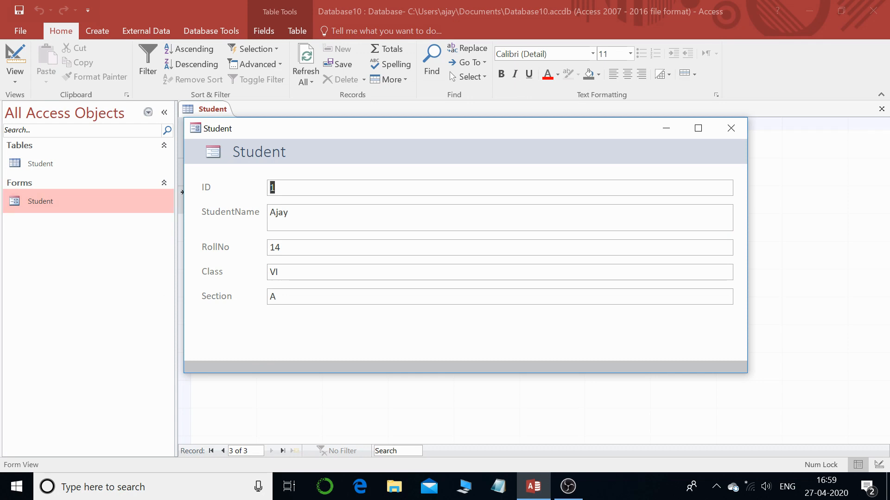
click(698, 128)
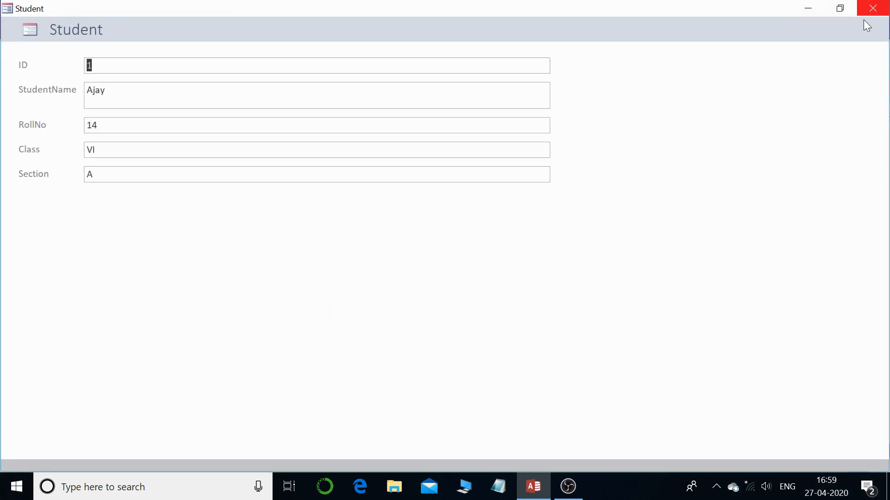
click(840, 8)
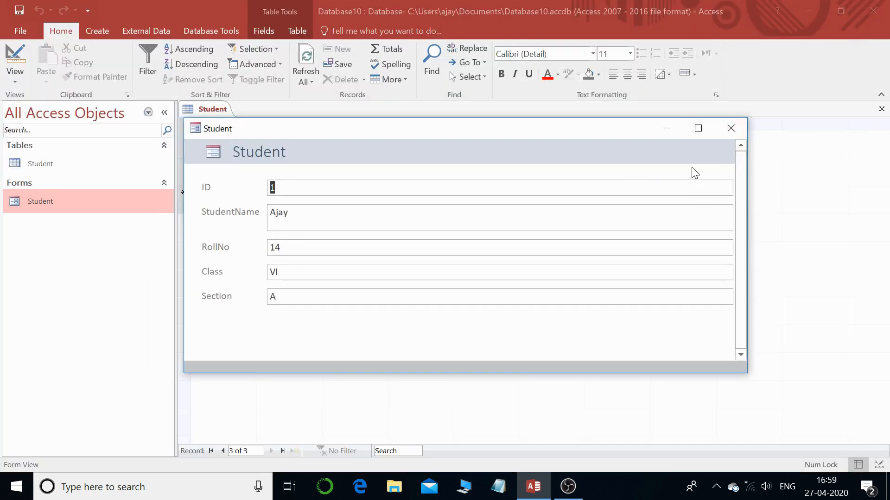
click(697, 129)
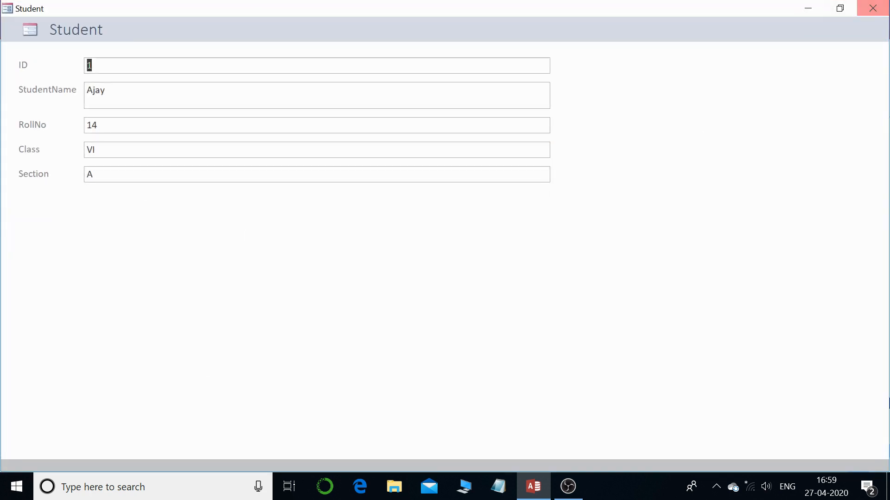
click(882, 5)
- Open the Student form in Design View and create a macro for its On Load event with the Macro Builder
right_click(53, 200)
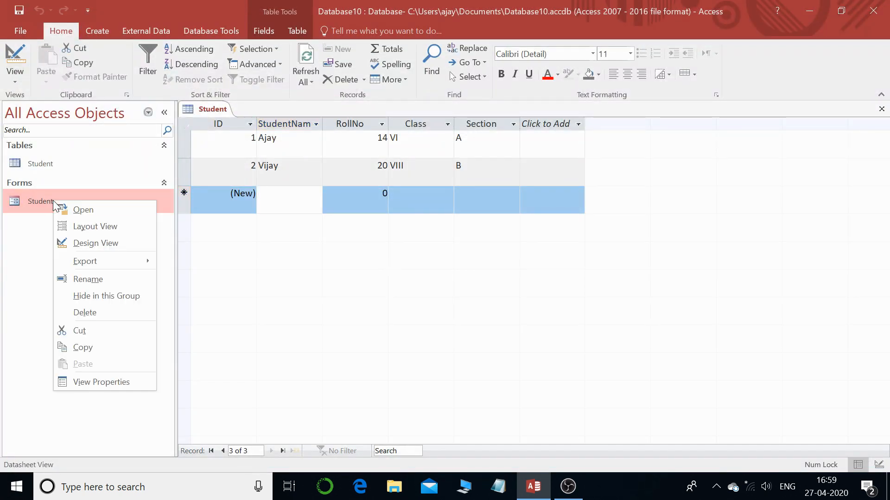
click(125, 242)
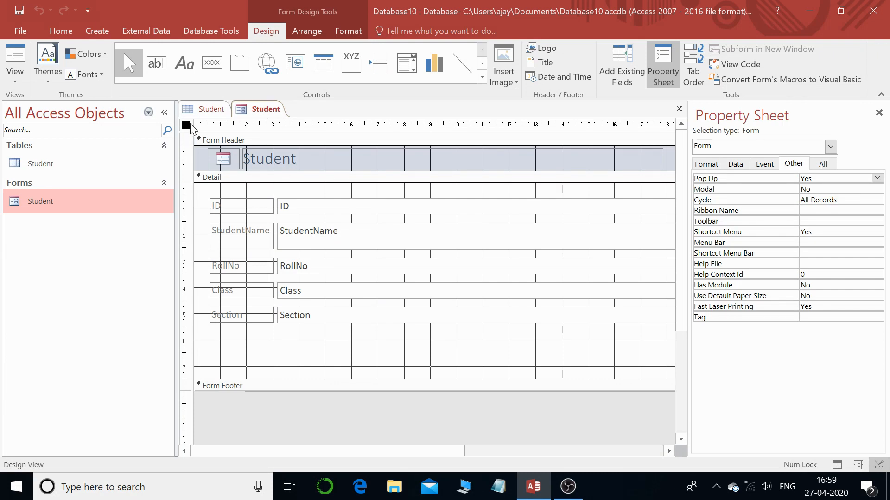
click(764, 164)
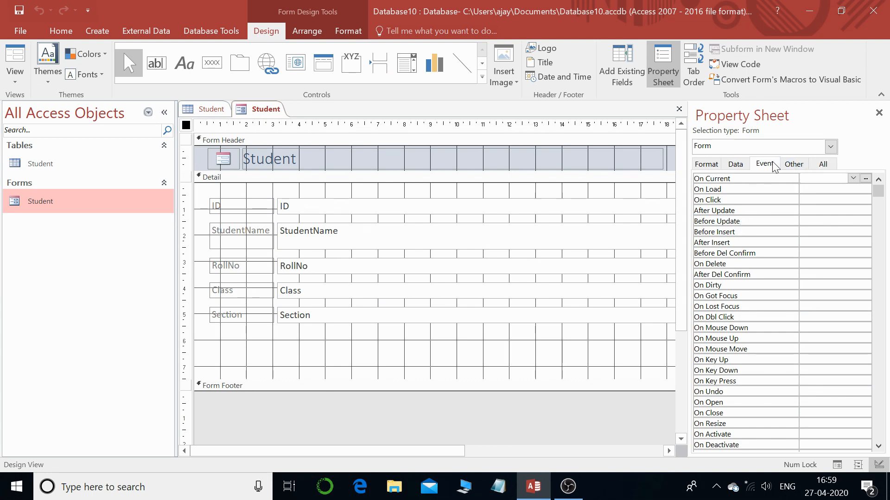
click(725, 190)
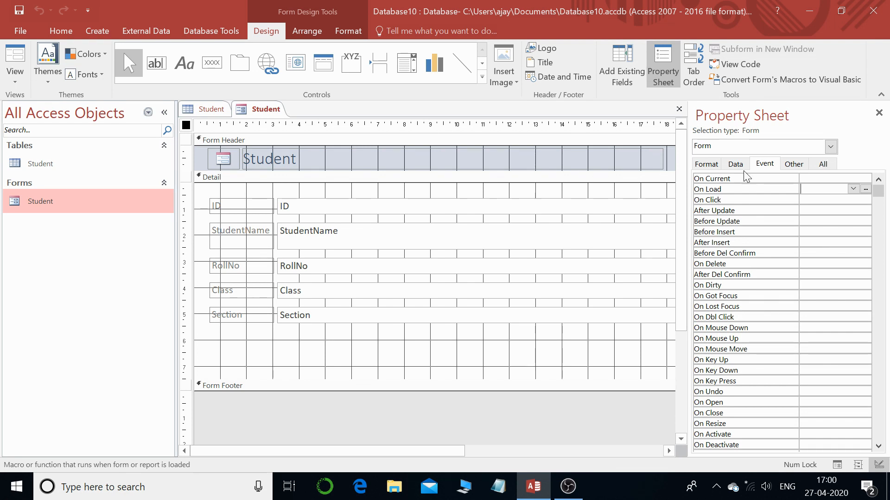
click(853, 189)
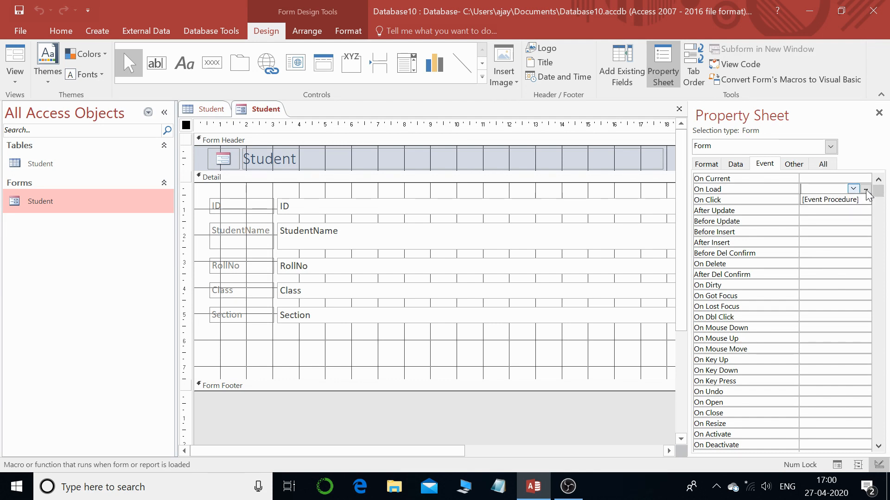
click(865, 189)
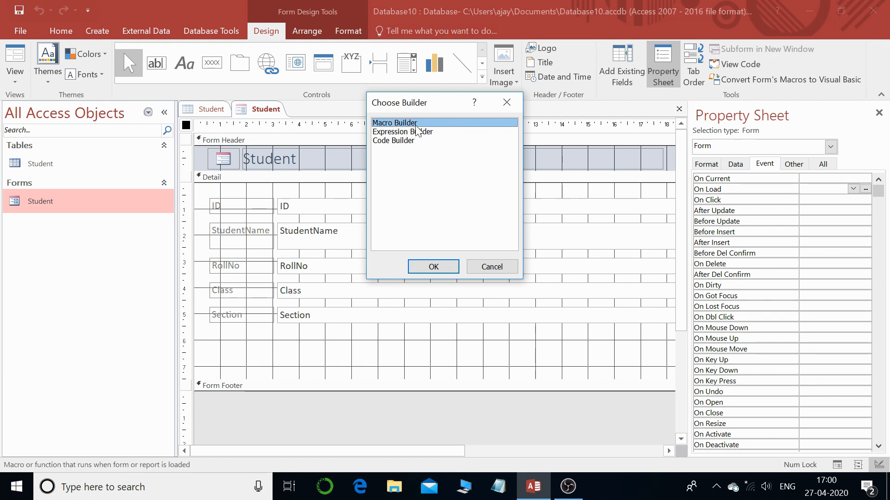
click(443, 265)
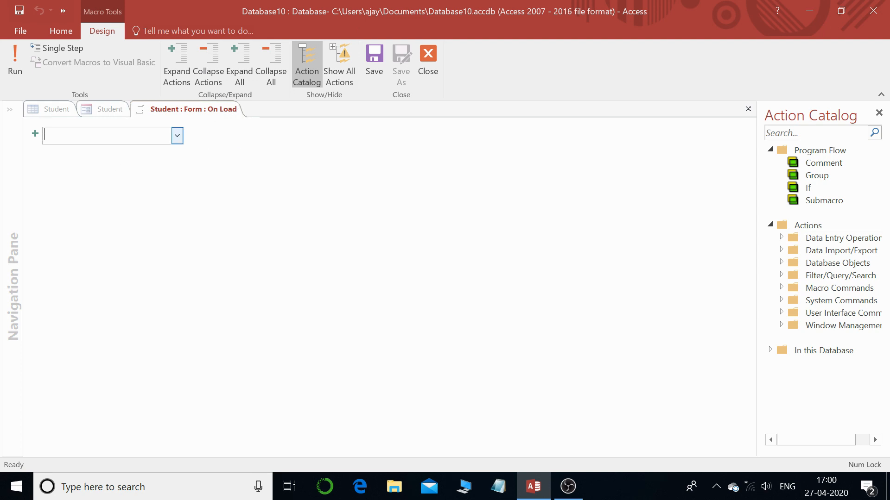
- Add a MaximizeWindow action to the form's On Load macro
text(MaximizeWindow)
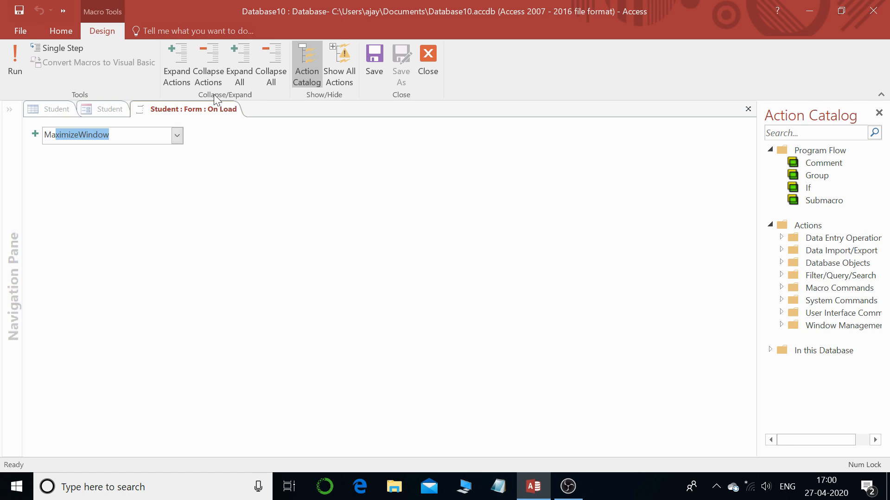
drag(155, 135, 45, 135)
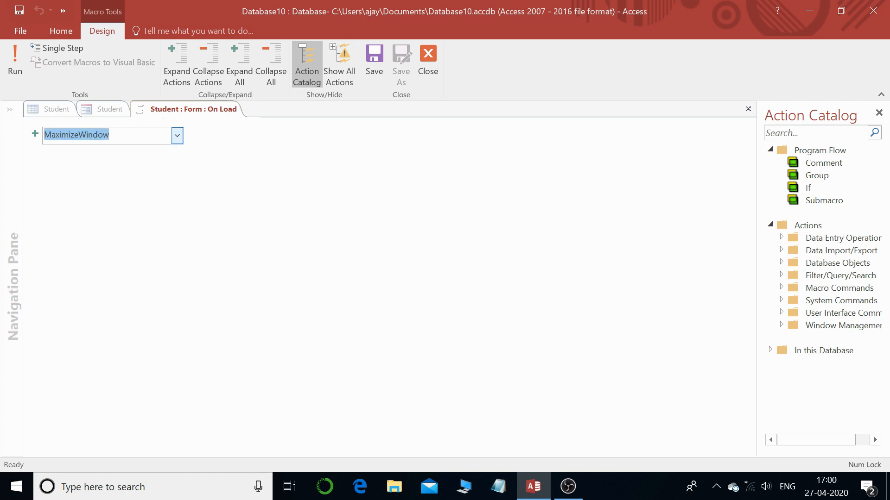
click(179, 150)
drag(180, 221, 166, 188)
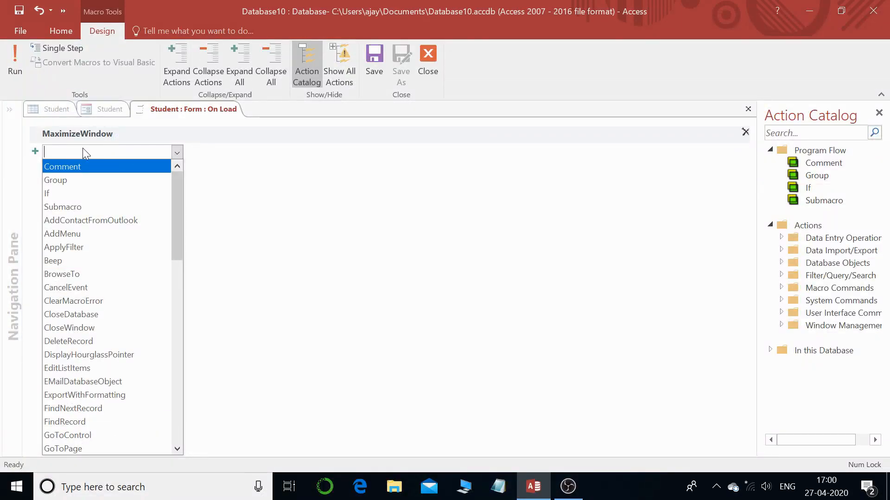
- Add a second MaximizeWindow action below the first one and delete this duplicate
text(MaximizeWindow)
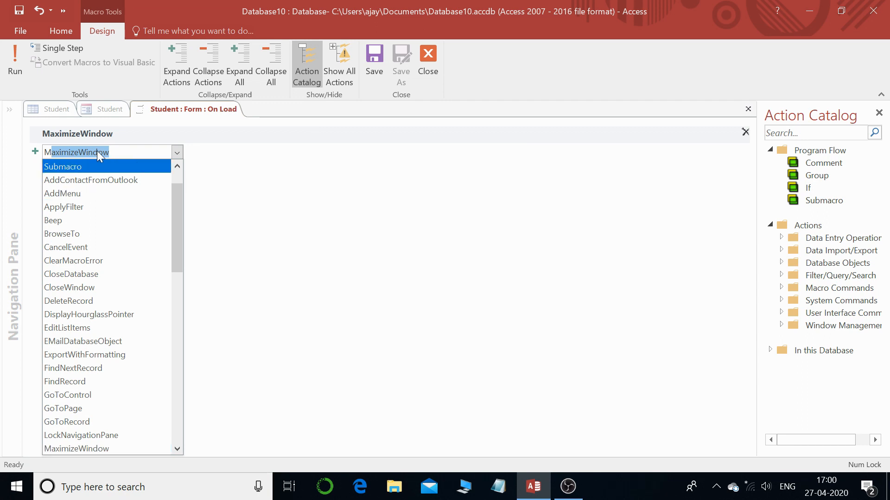
click(140, 150)
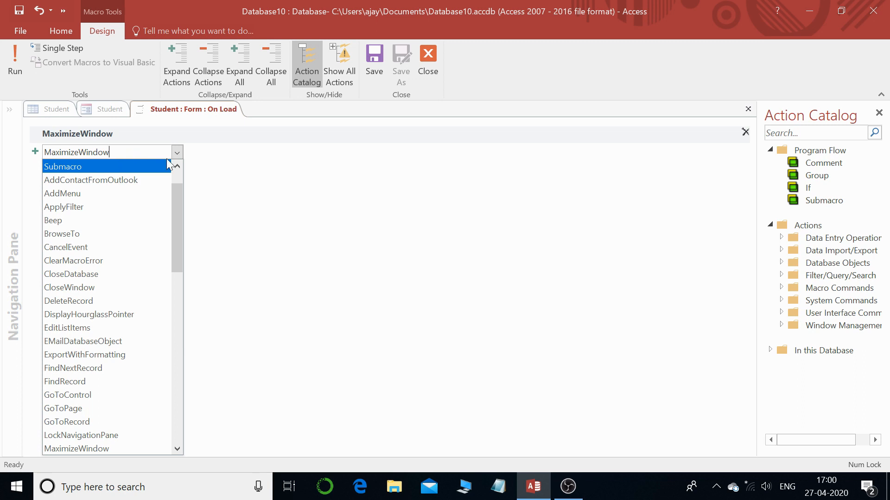
click(222, 200)
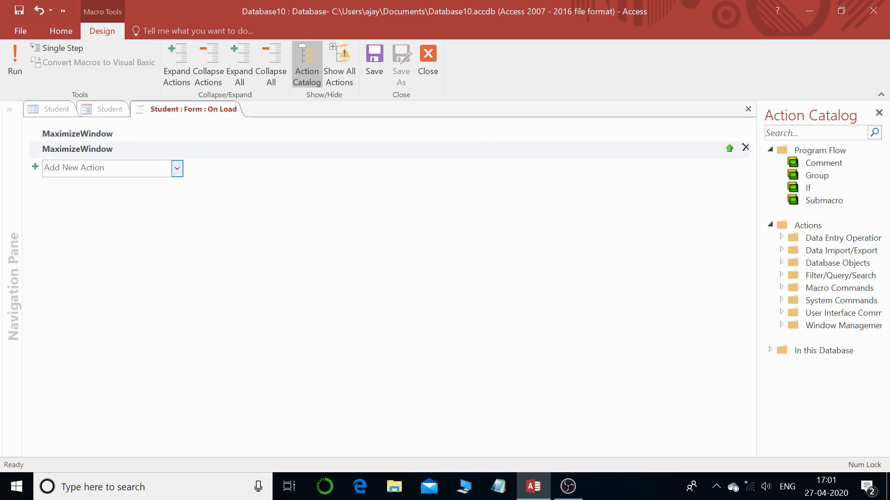
click(746, 148)
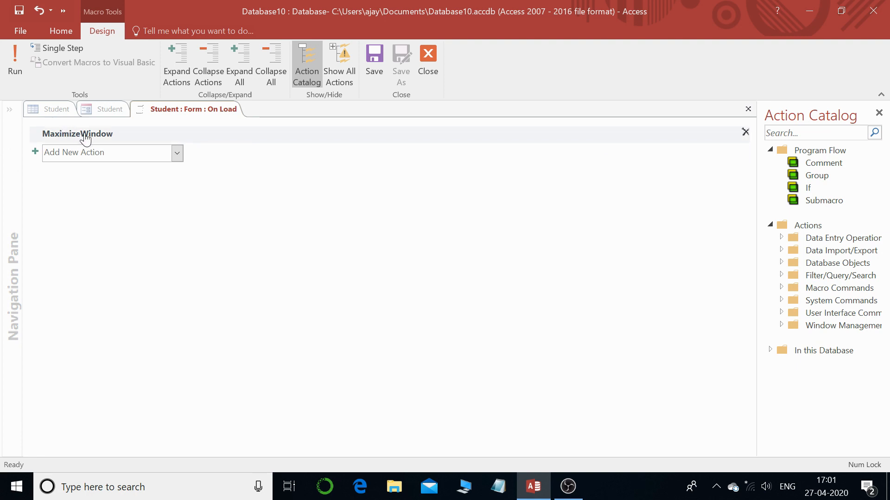
- Close the On Load macro with its changes saved, and open the Student form to check its window
click(748, 110)
click(398, 283)
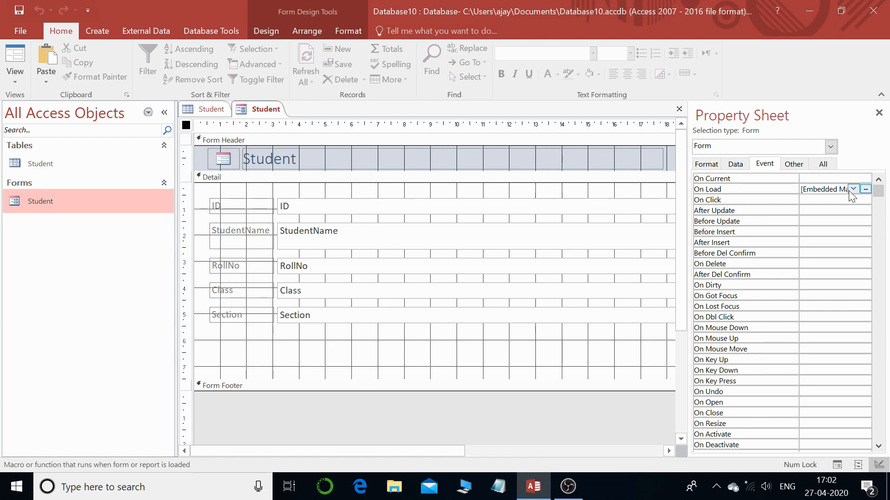
double_click(44, 199)
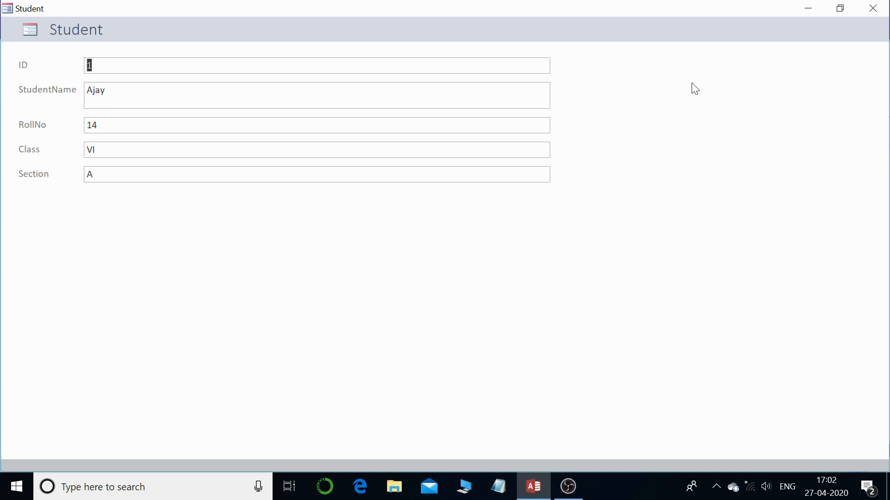
- Close the Student form with its design changes saved, and reopen it to check its window before closing it again
click(873, 9)
click(398, 283)
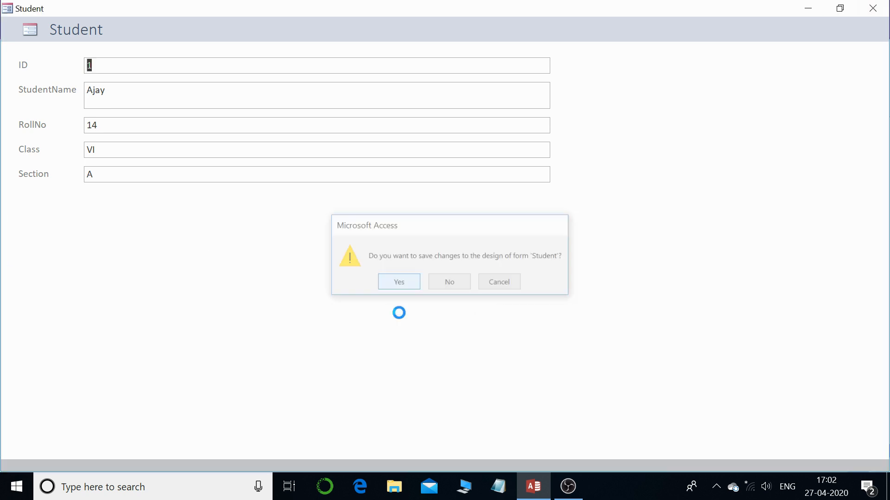
double_click(39, 209)
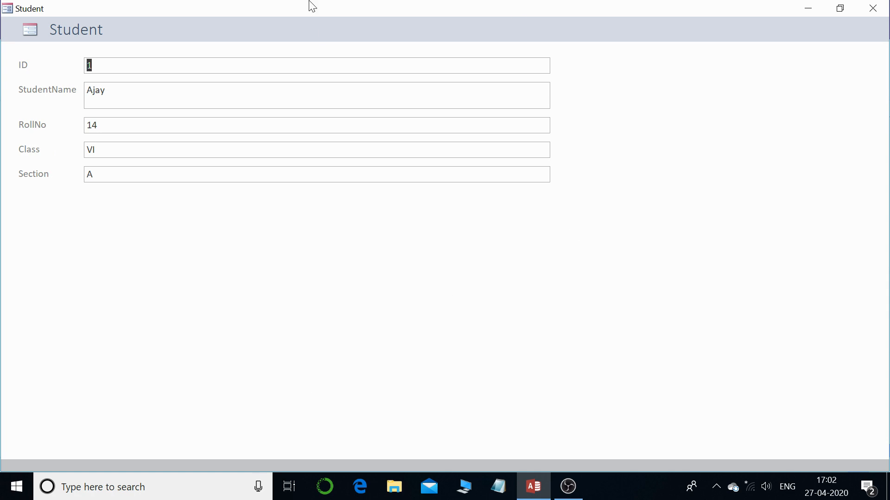
click(873, 9)
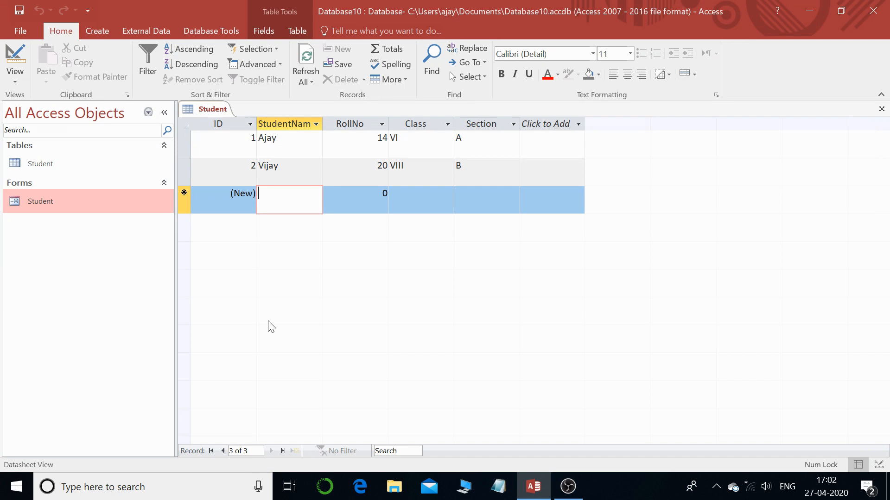
- Open the Student form in Design View and extend its Detail section downward to about 8 cm on the ruler
right_click(81, 195)
click(127, 239)
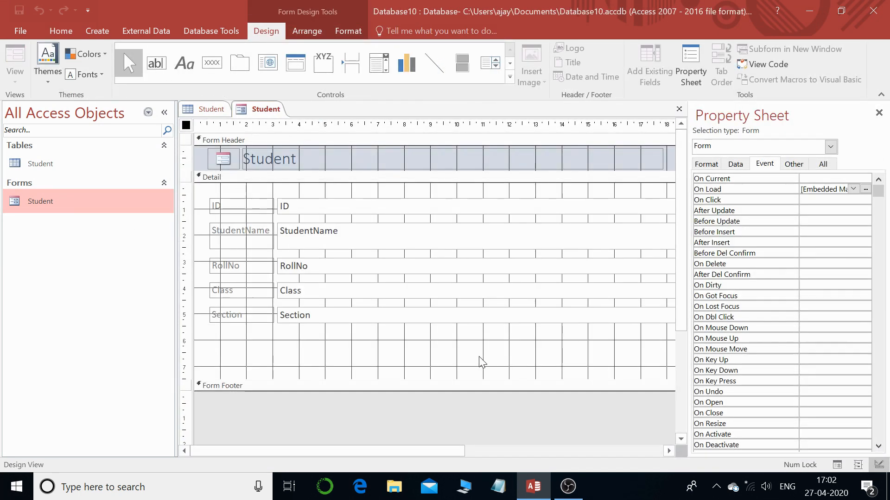
drag(469, 379, 473, 400)
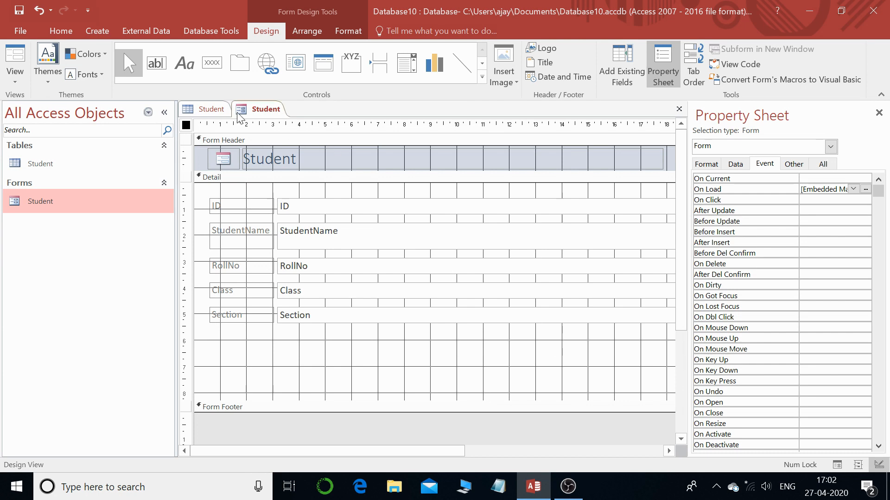
- Draw a command button below the Section field and assign it the Record Navigation action Go To First Record
click(61, 31)
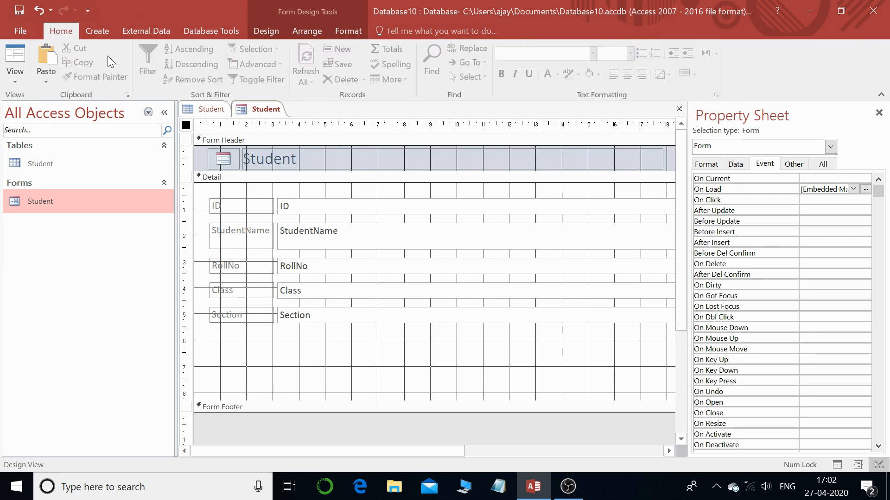
click(262, 30)
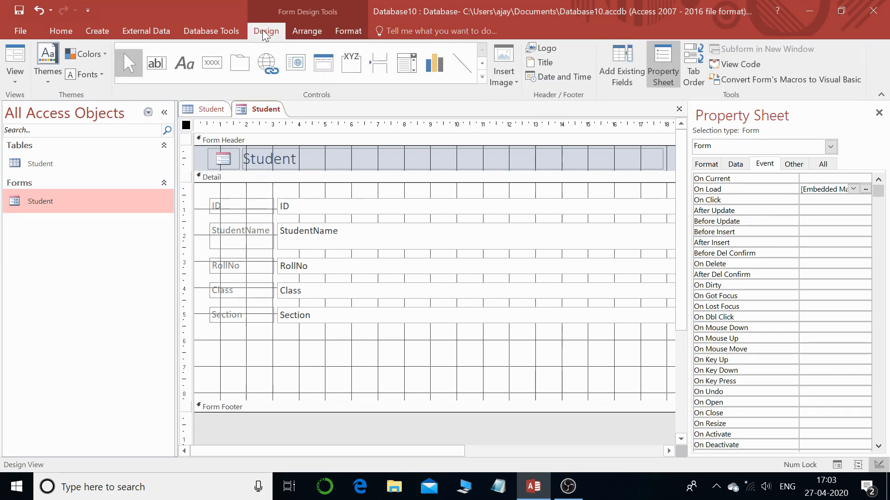
click(214, 63)
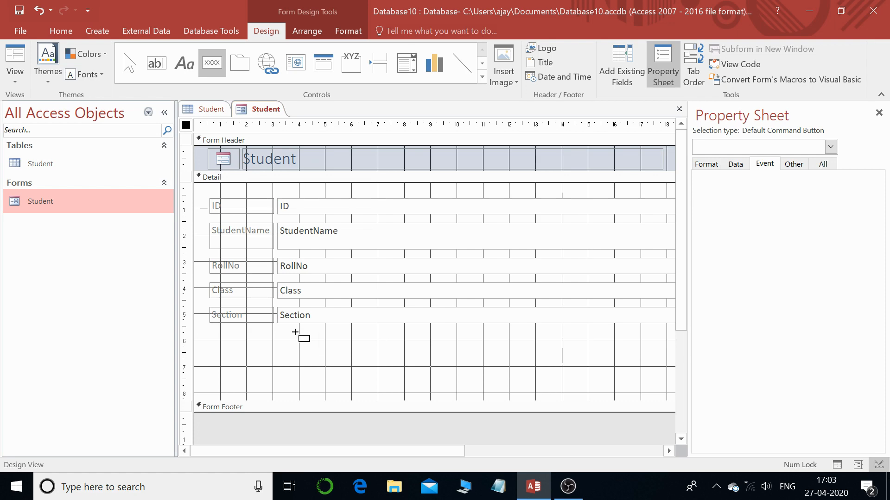
mouse_move(294, 337)
mouse_down()
mouse_move(385, 381)
mouse_move(381, 364)
mouse_up()
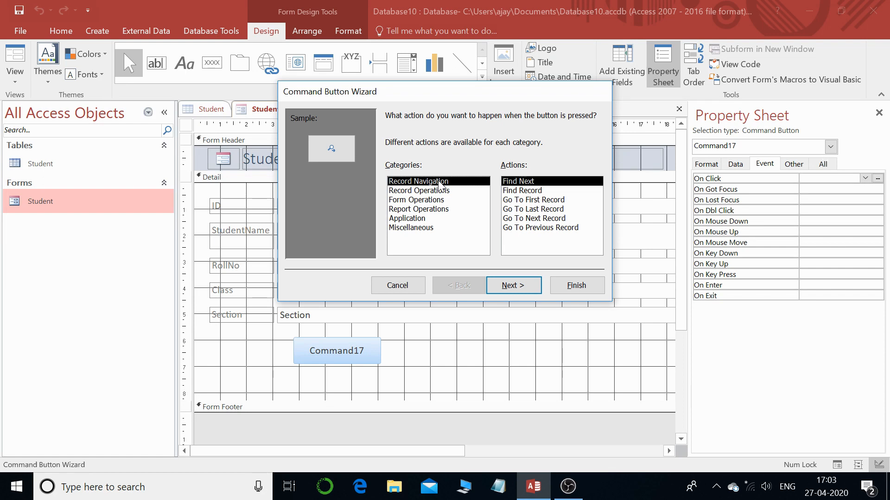
click(548, 203)
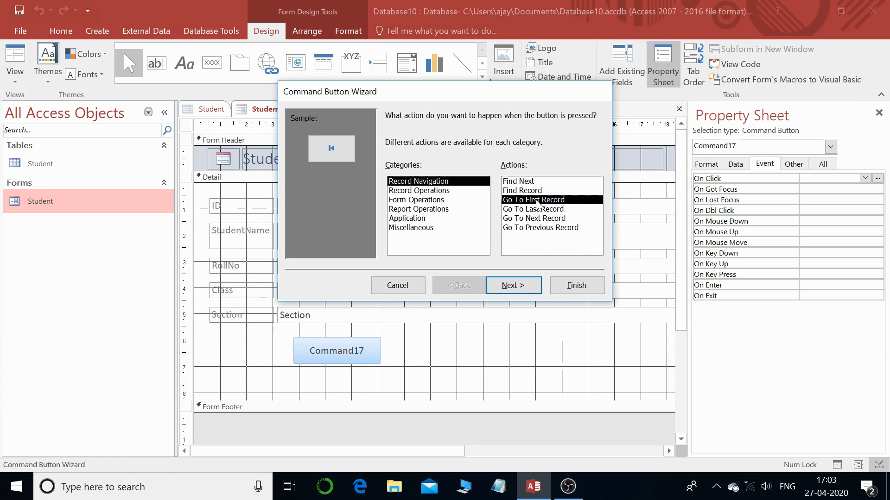
click(518, 287)
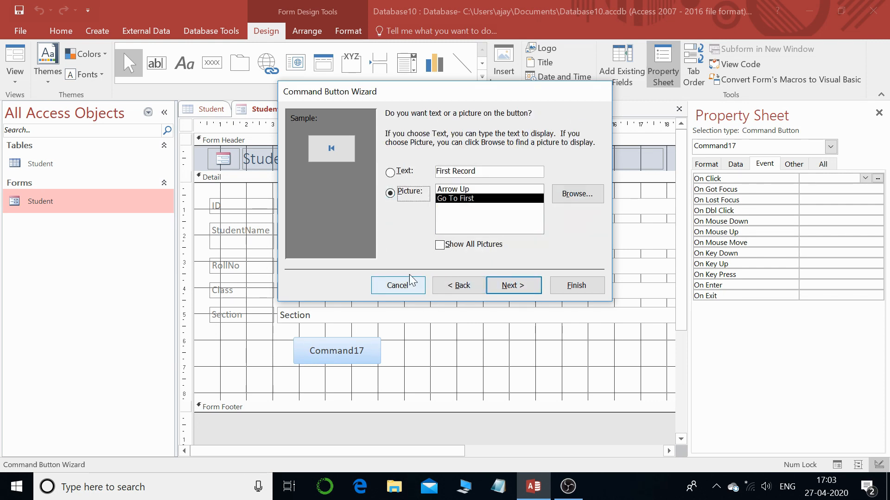
- Display the text First Record on the button and name it first_record, finishing the Command Button Wizard
click(394, 174)
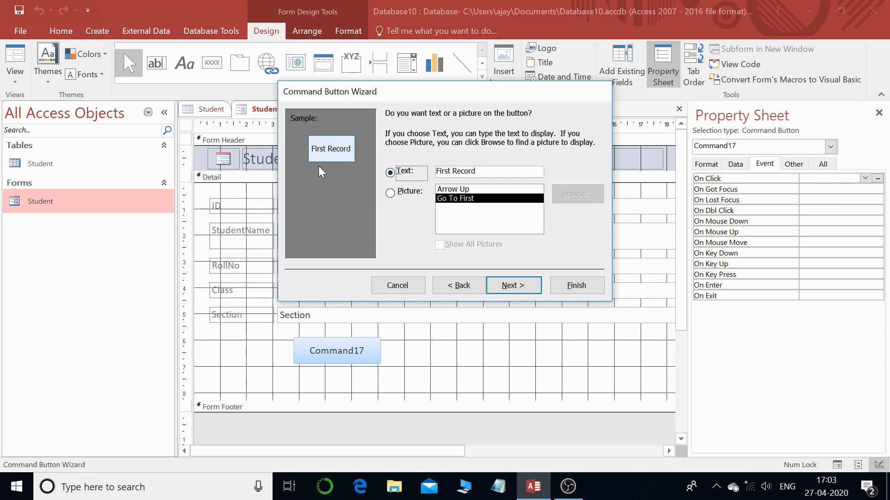
click(391, 193)
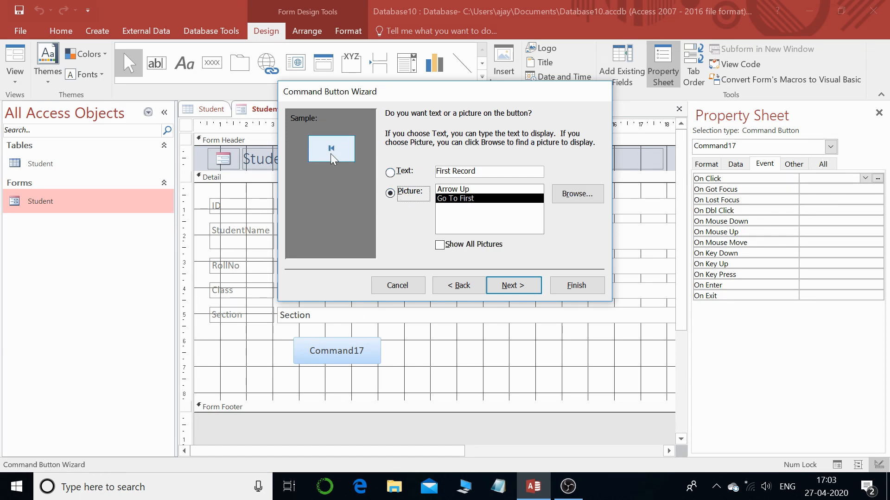
click(390, 174)
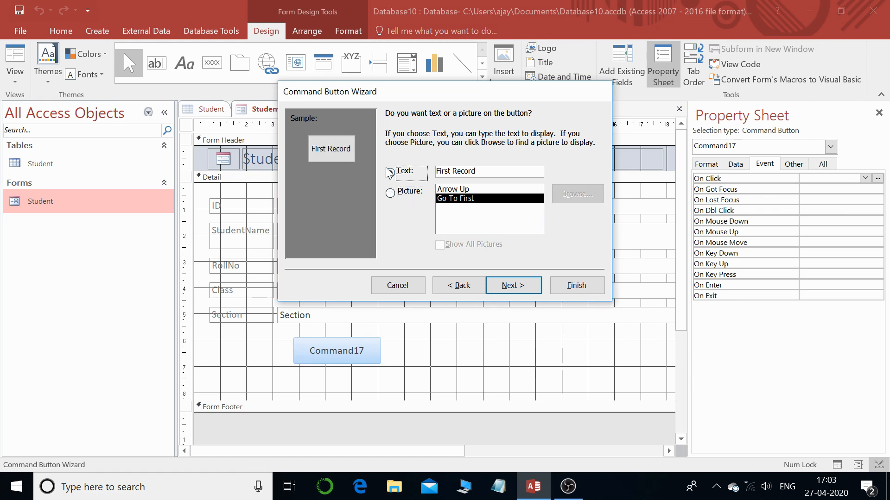
click(510, 286)
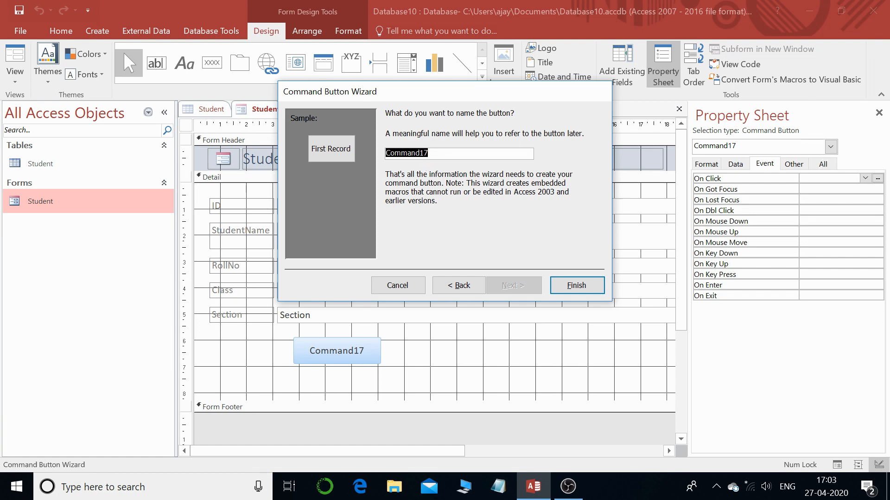
drag(429, 154, 385, 154)
text(fir)
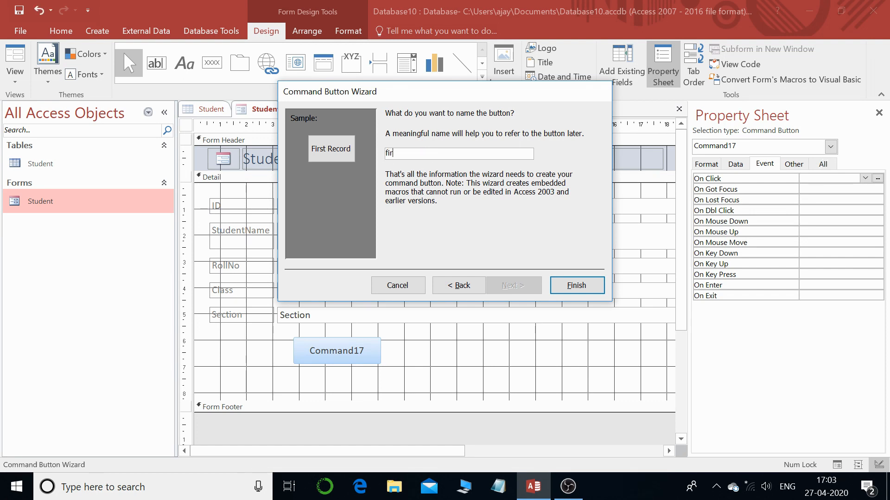
text(st_record)
click(580, 286)
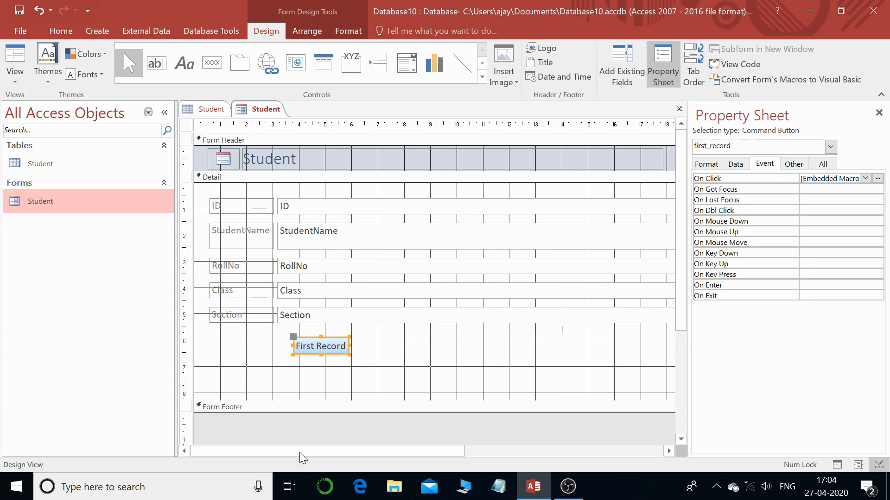
- Draw a second command button beside First Record and assign it the Record Navigation action Go To Last Record
click(222, 70)
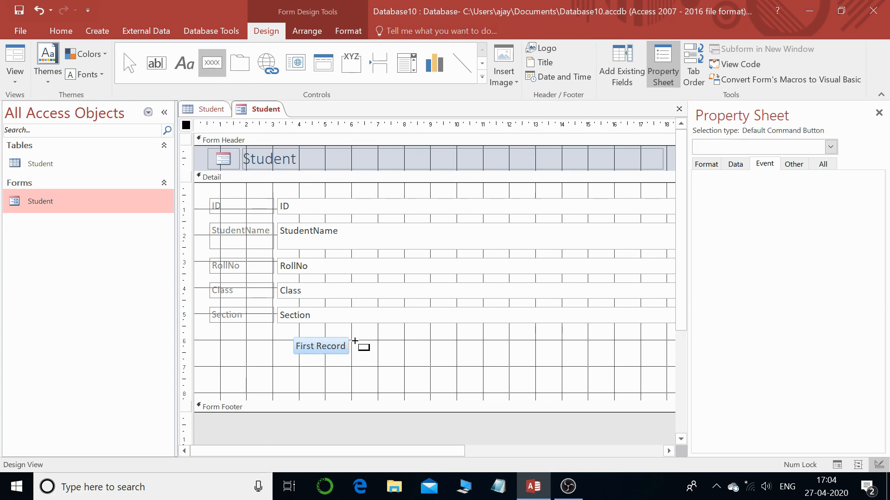
drag(359, 338, 427, 355)
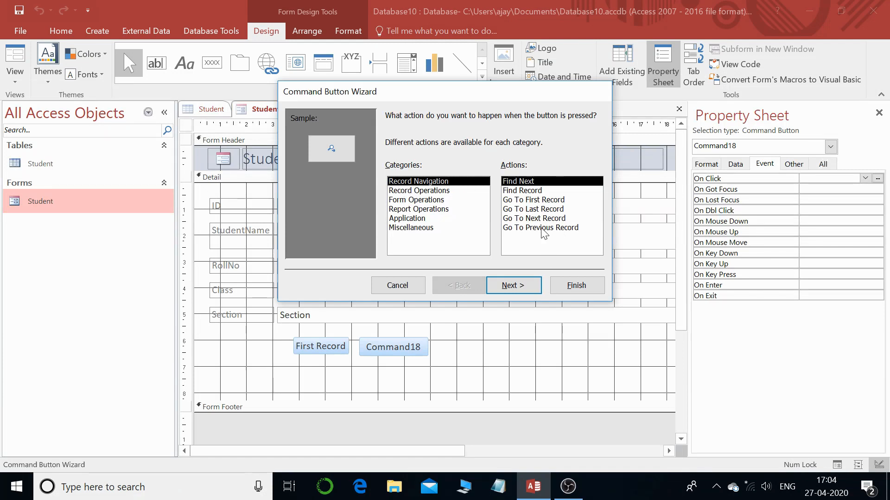
click(522, 211)
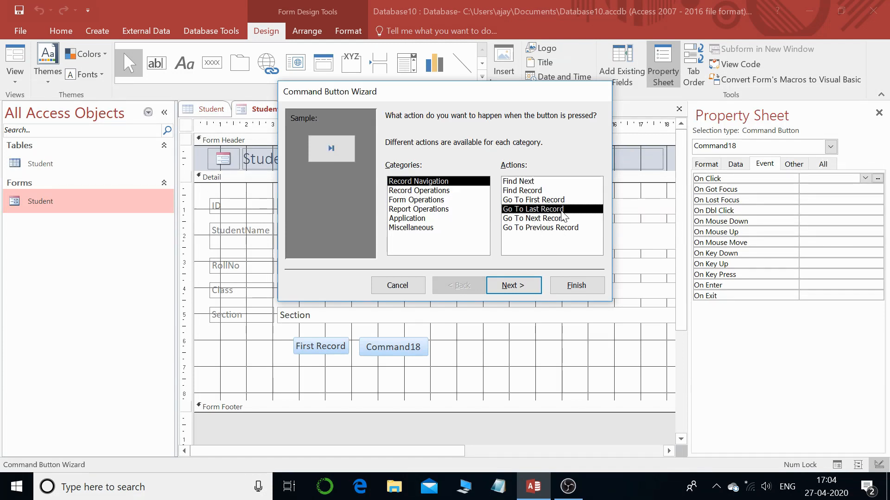
click(512, 286)
- Display the text Last Record on the second button and name it last_record, finishing the wizard
click(401, 173)
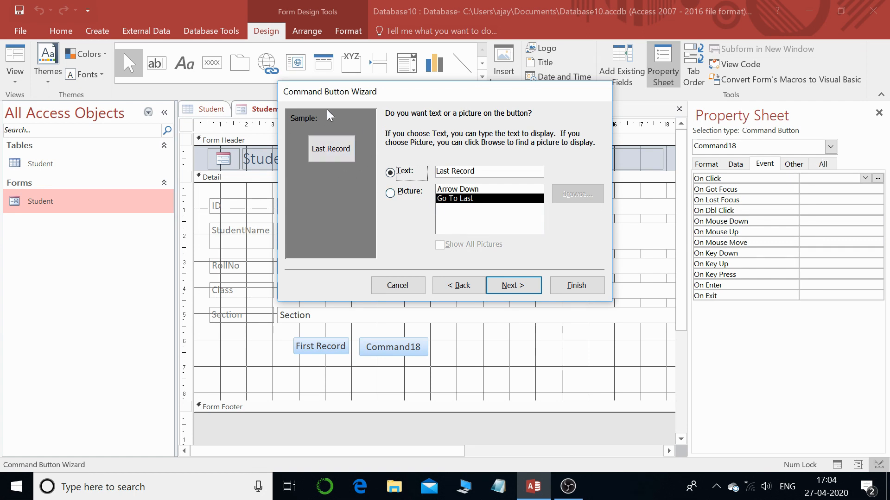
click(513, 286)
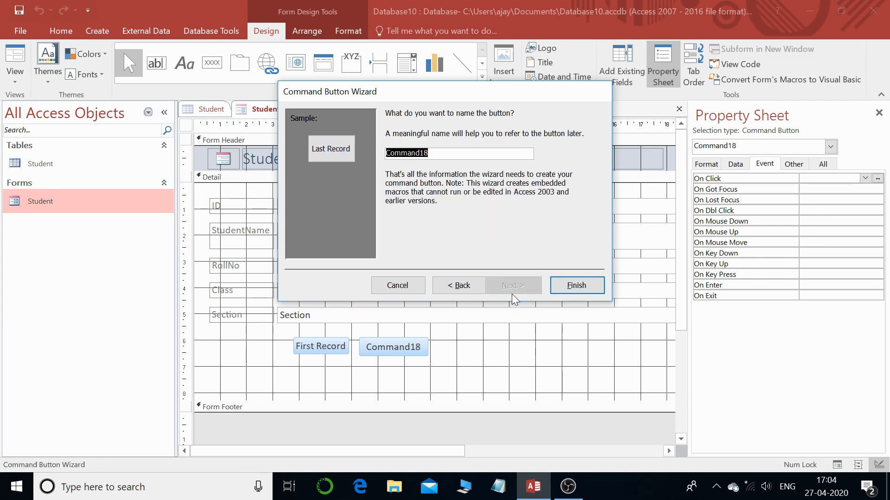
text(lst)
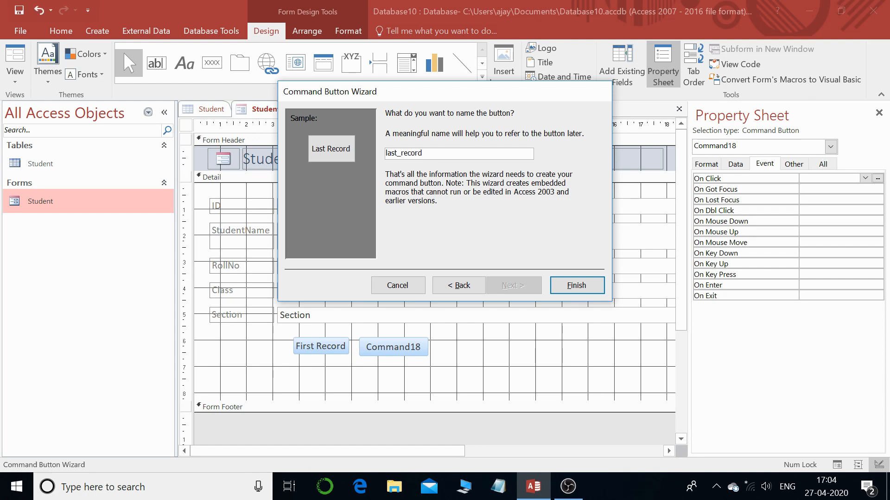
click(577, 286)
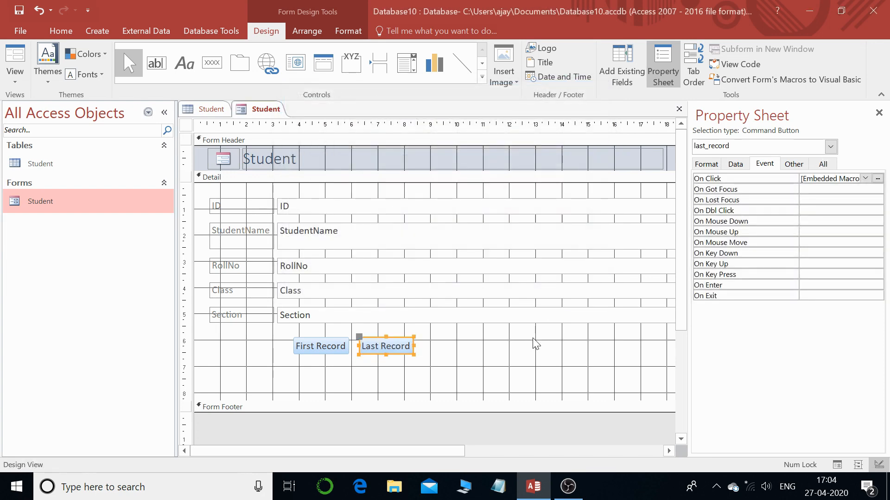
- Run the Student form to test the Last Record button, and return the form to Design View
key(F5)
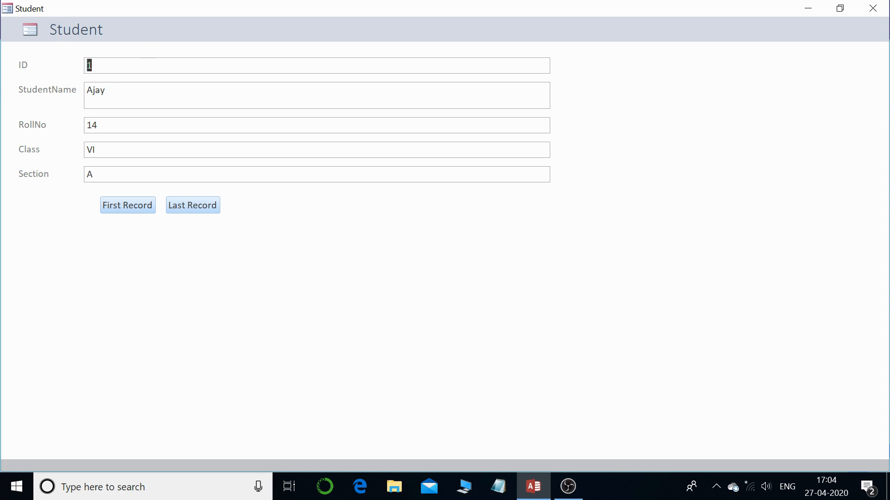
click(195, 209)
right_click(698, 80)
click(763, 119)
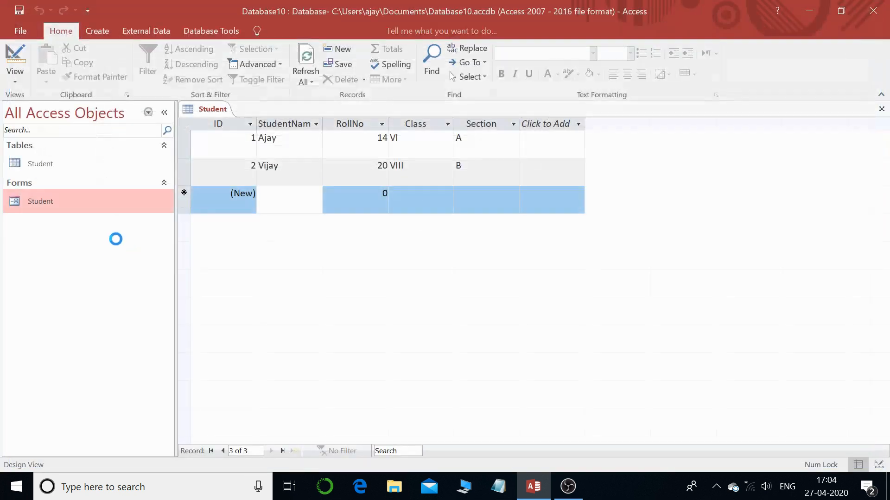
- Add a third record to the Student table with the student's name, RollNo 35, Class VI and Section A
click(209, 110)
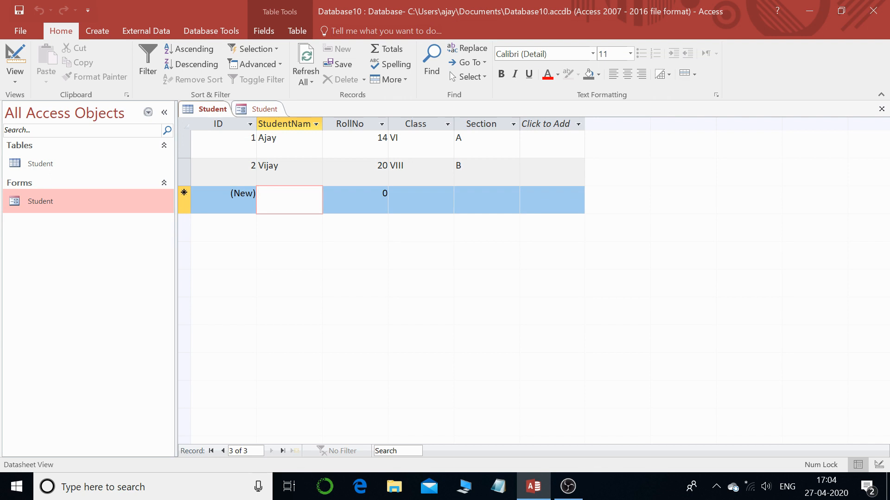
text(nitin)
click(384, 193)
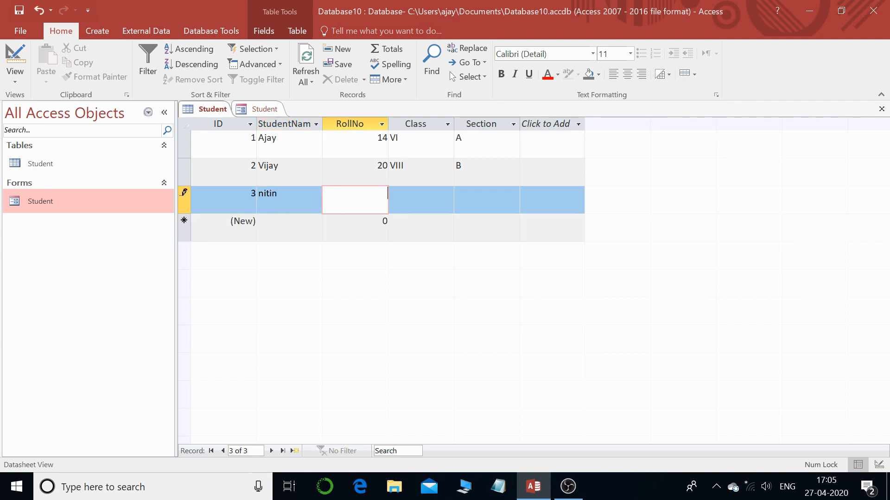
key(Tab)
text(V)
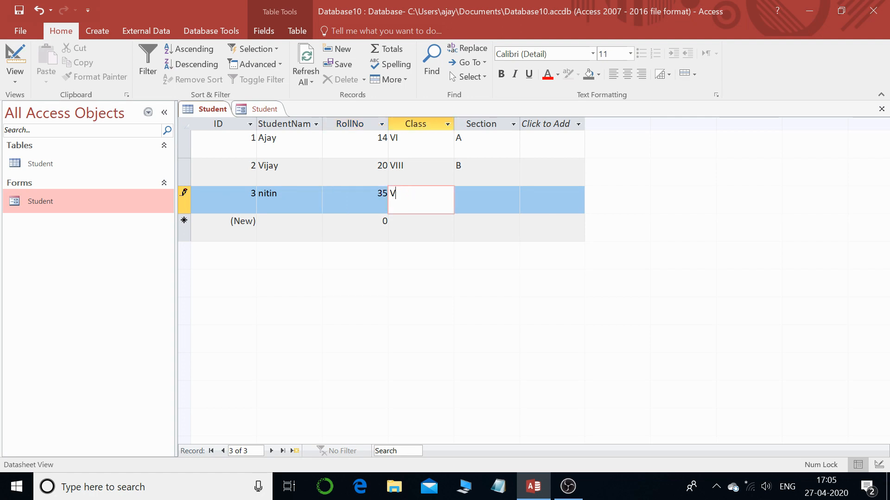
text(i)
key(Tab)
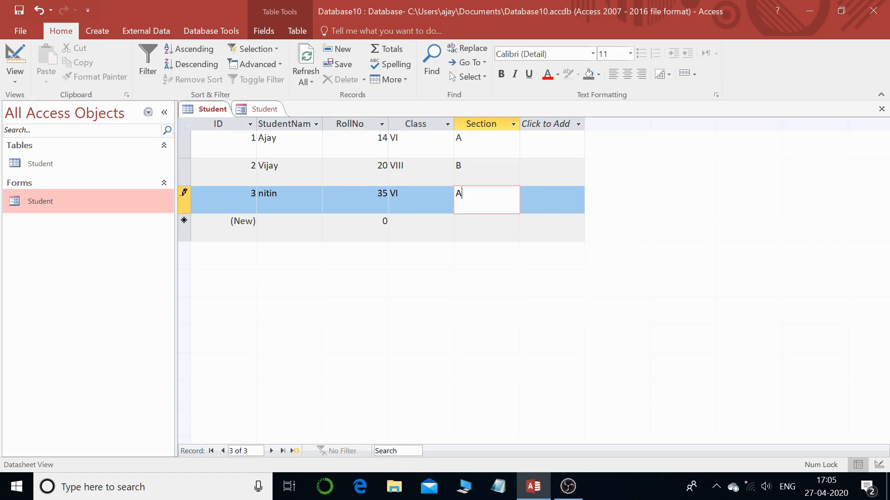
text(A)
key(Tab)
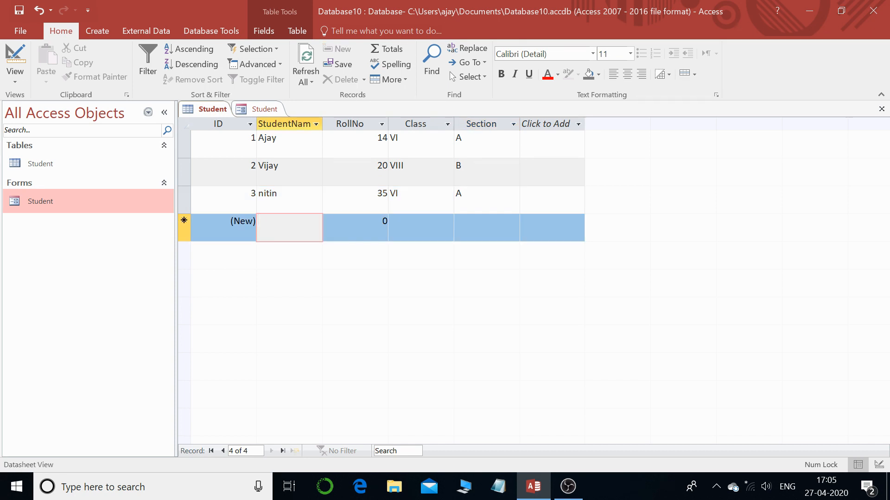
- Add a fourth Student record with the student's name, RollNo 25, Class VII and Section B, and close the table, saving its layout
text(roh)
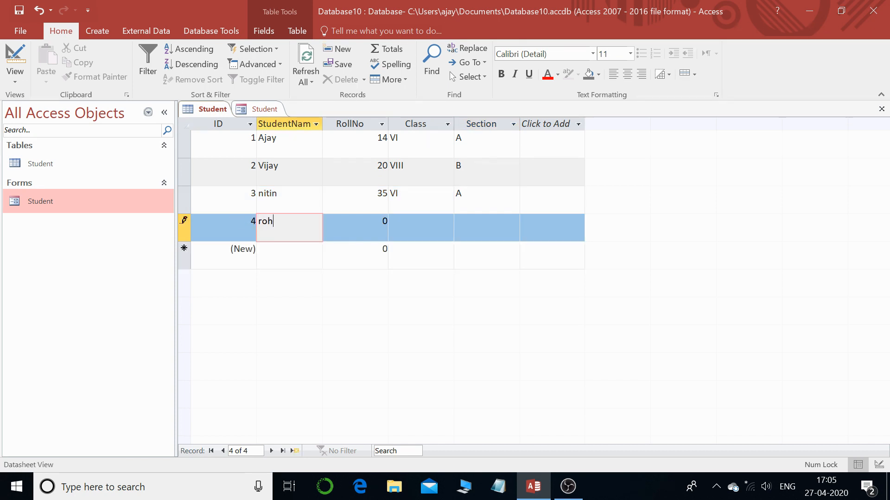
text(an)
key(Tab)
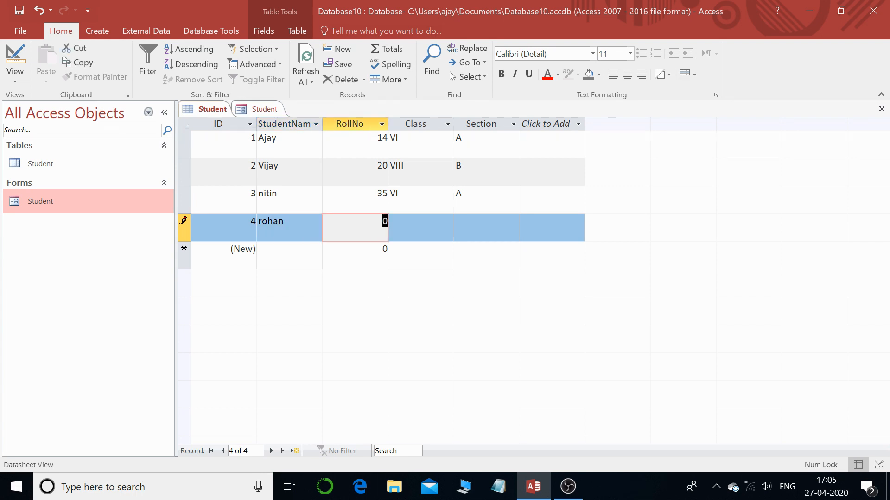
text(25)
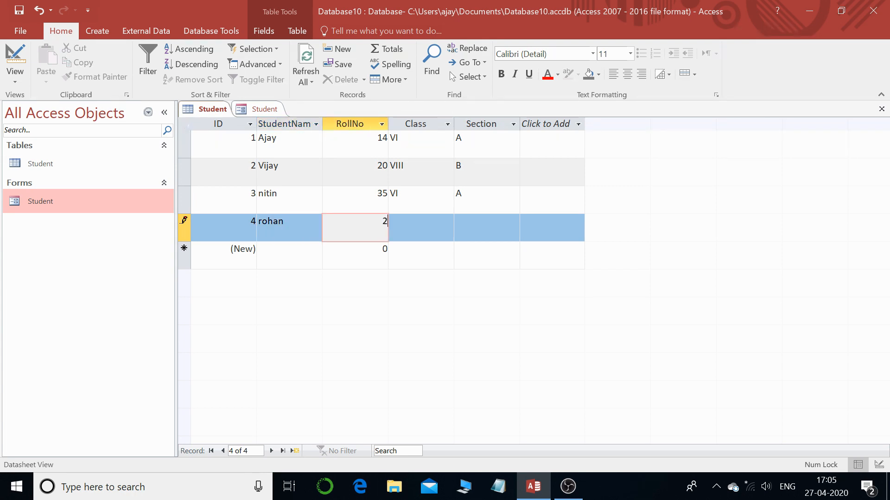
key(Tab)
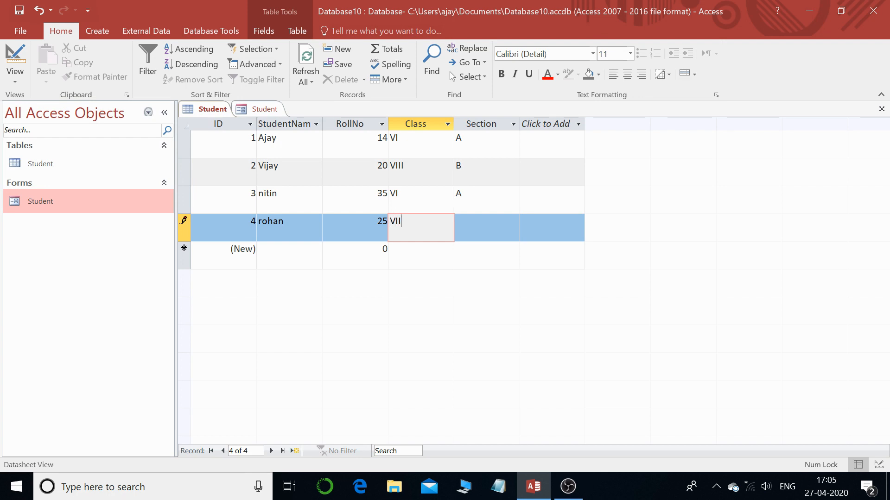
key(Tab)
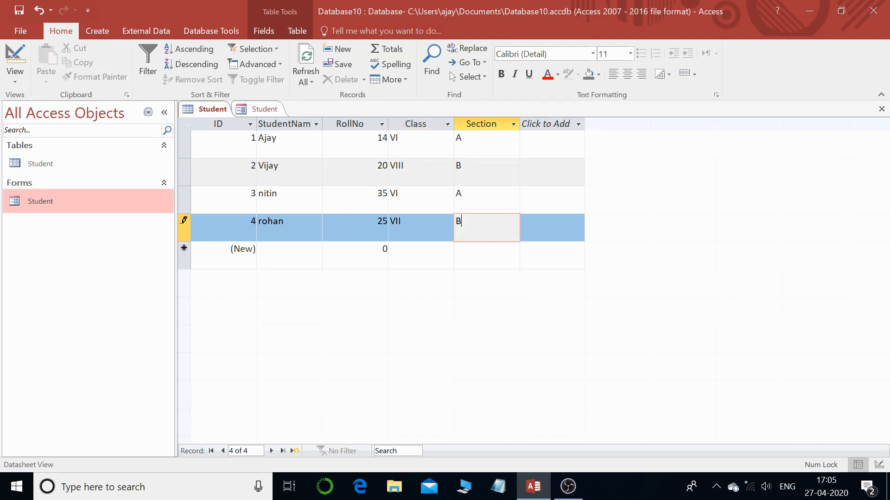
right_click(215, 112)
click(235, 139)
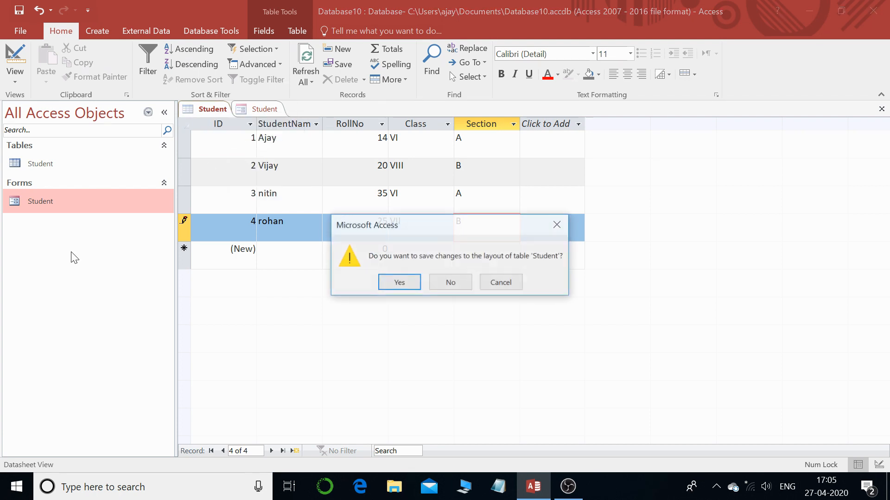
click(400, 284)
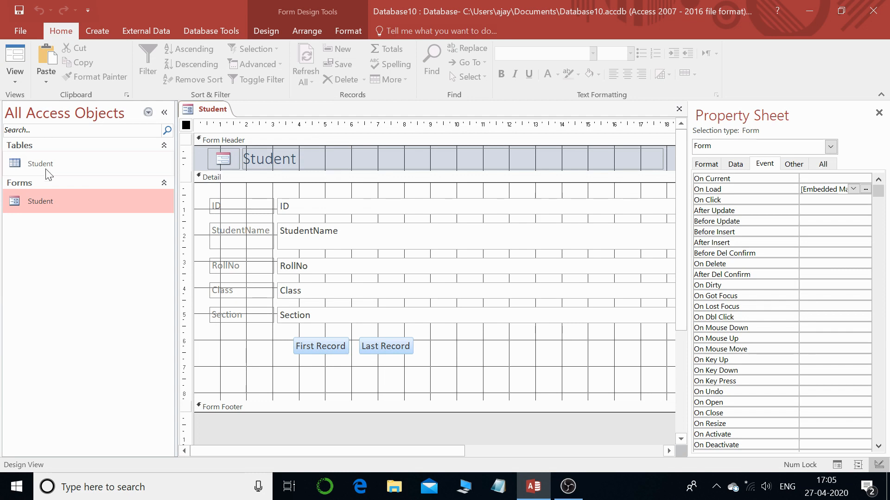
- Run the Student form to test the Last Record and First Record buttons, and return it to Design View
click(54, 161)
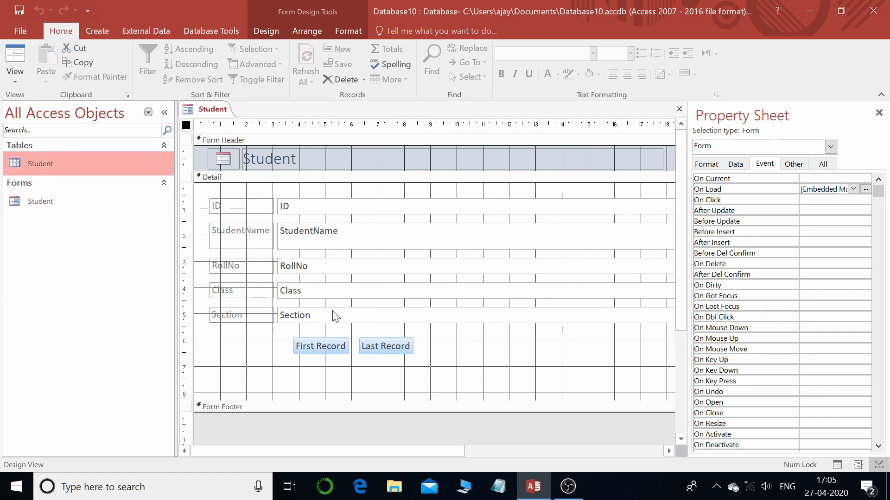
click(223, 109)
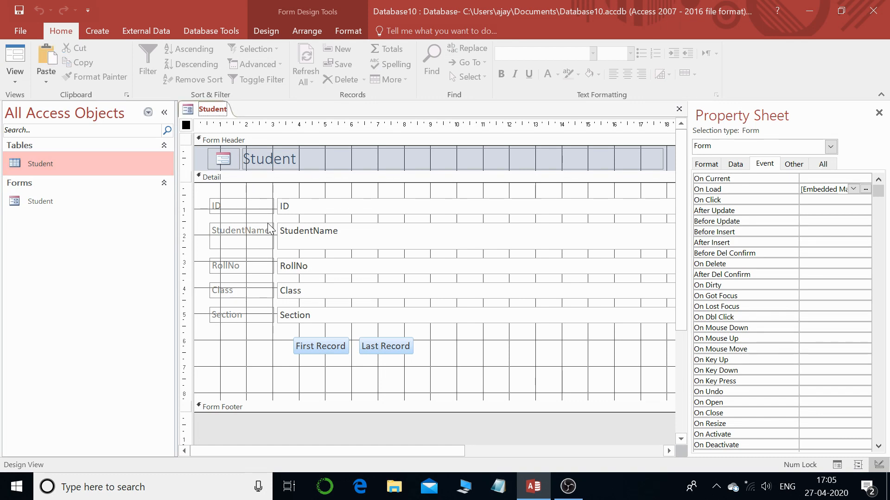
right_click(217, 110)
click(270, 172)
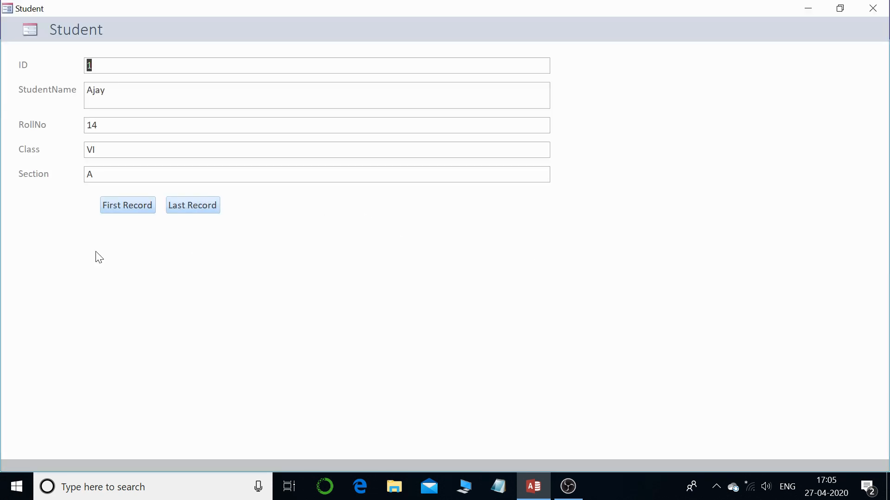
click(188, 210)
click(127, 211)
right_click(671, 113)
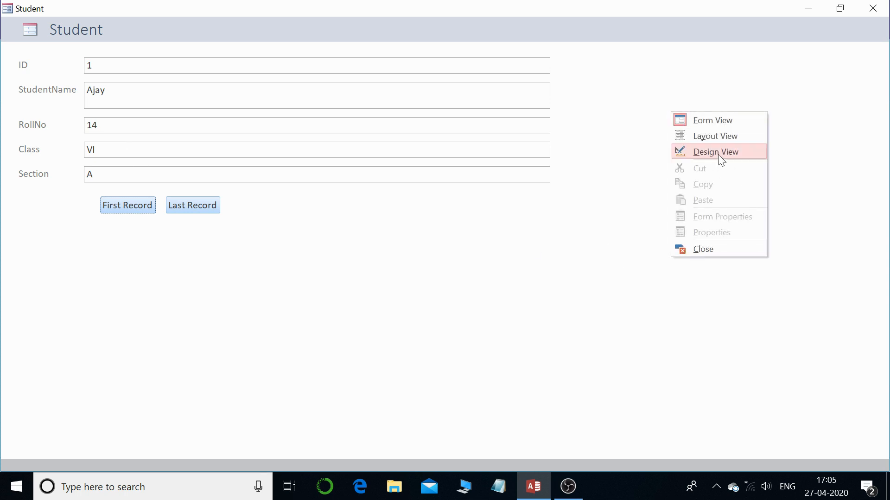
right_click(636, 92)
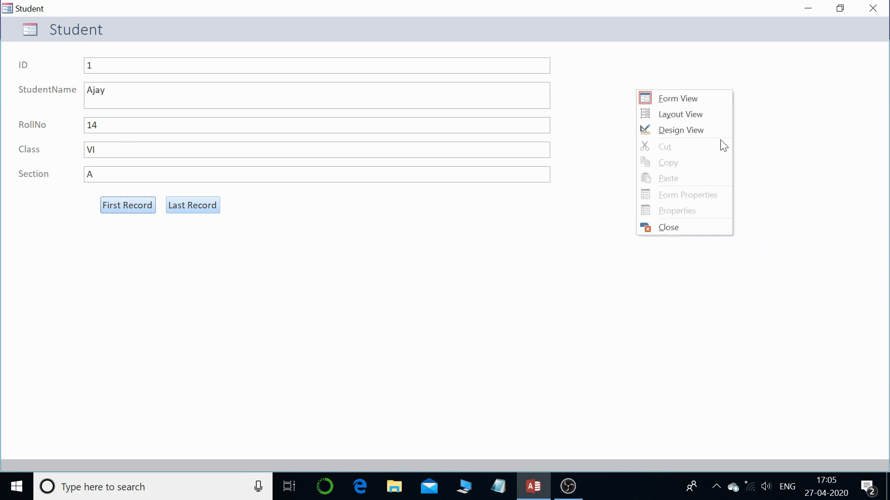
click(716, 129)
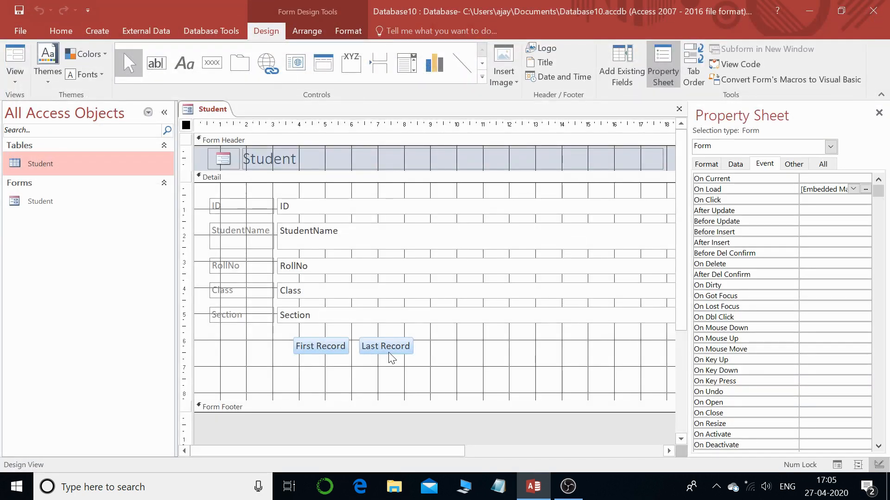
- Duplicate the Last Record button in the form's Detail section and place the copy in line just right of the original
click(389, 350)
click(320, 350)
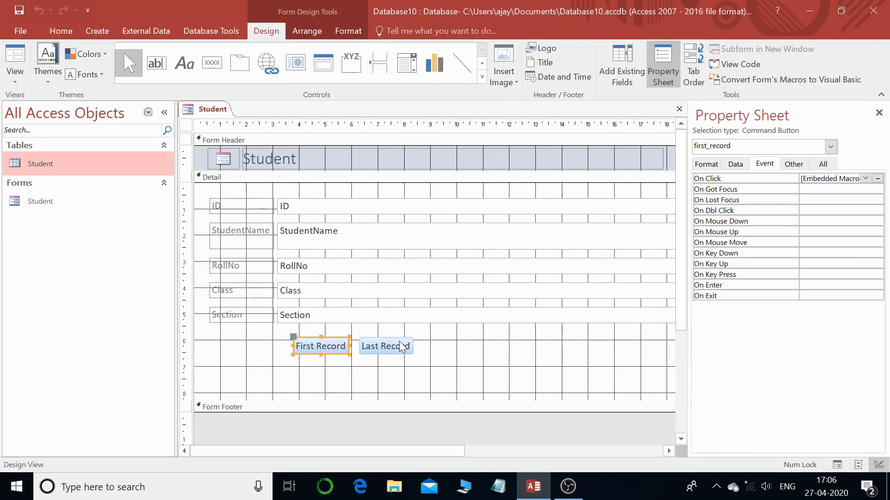
click(389, 348)
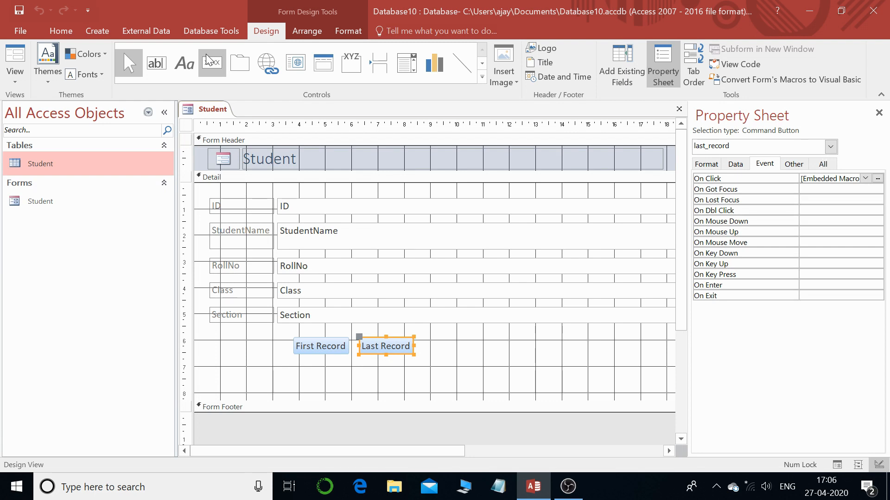
click(443, 357)
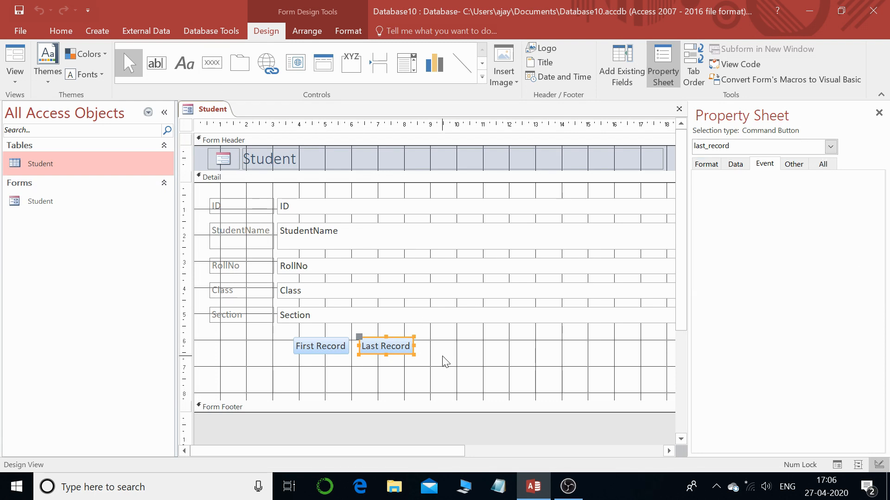
click(336, 347)
click(389, 350)
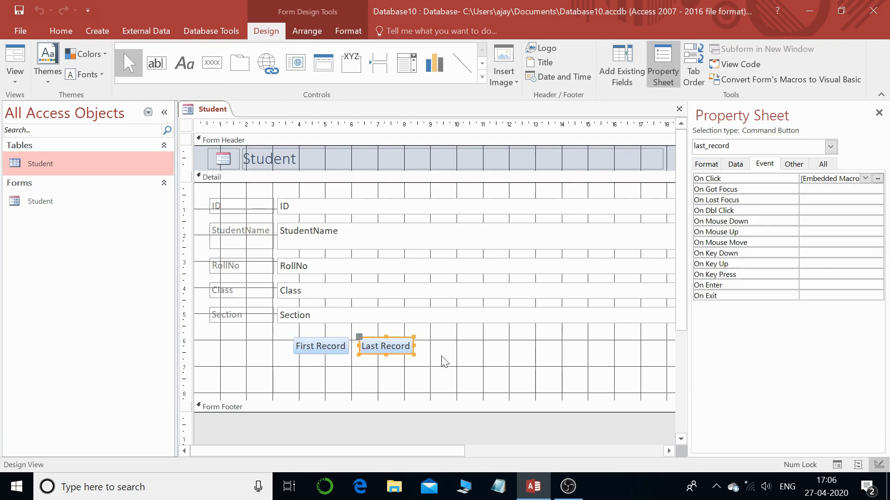
right_click(404, 347)
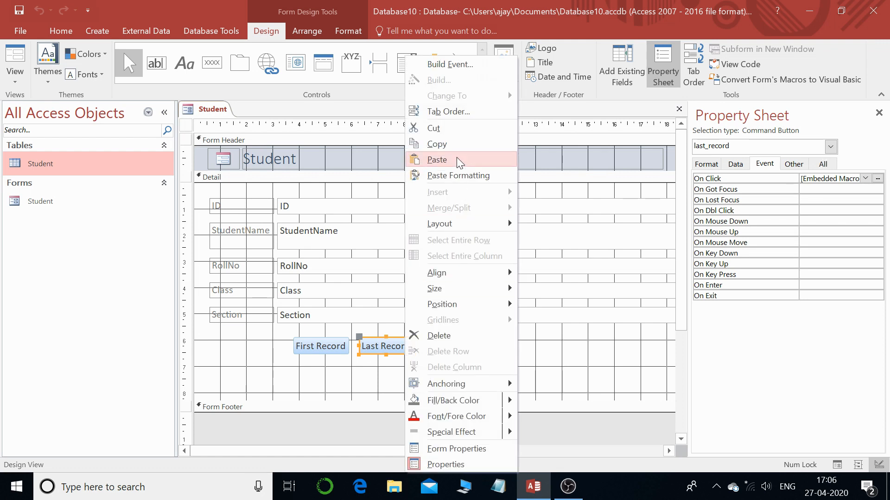
click(457, 144)
right_click(496, 362)
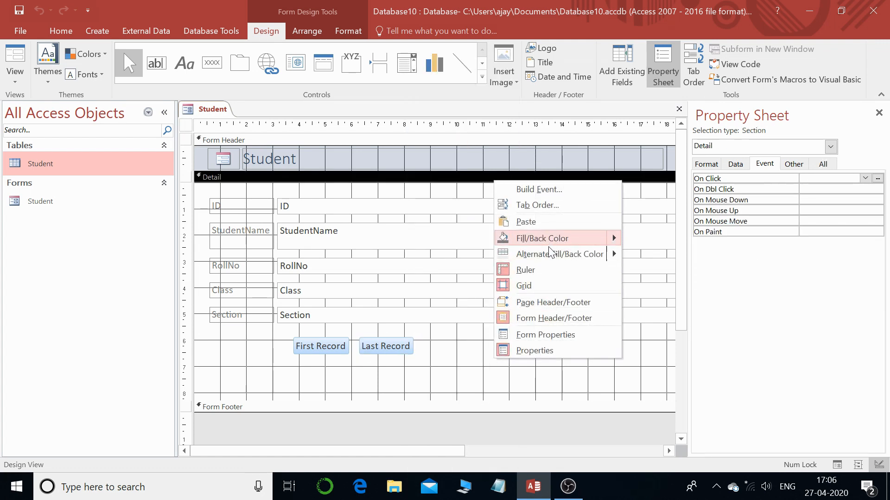
click(526, 222)
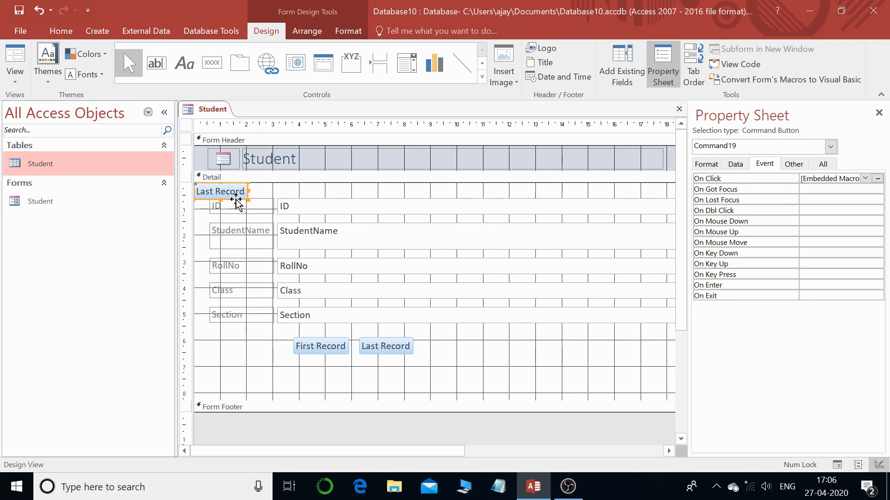
drag(234, 198, 464, 354)
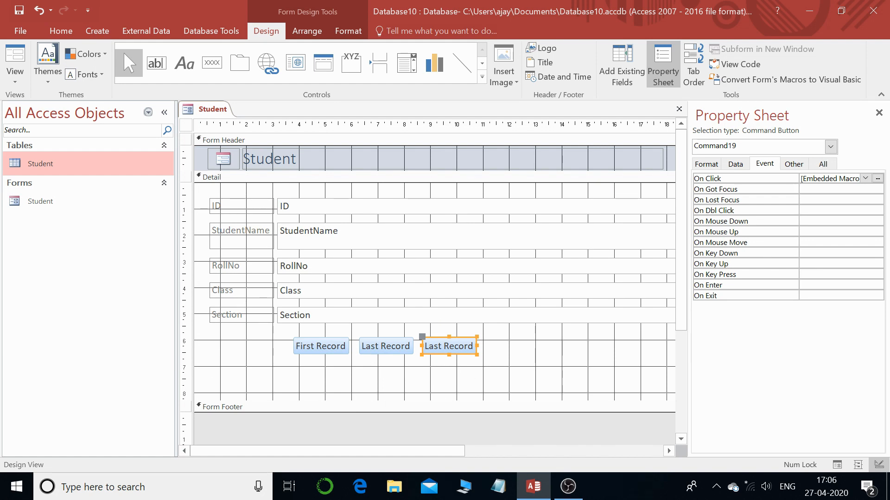
- Change the caption of the copied button to Next Record
click(457, 364)
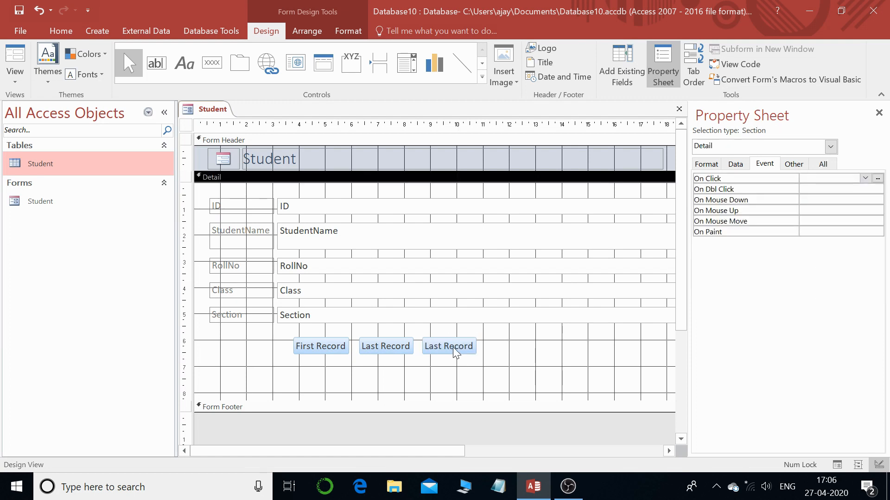
click(456, 351)
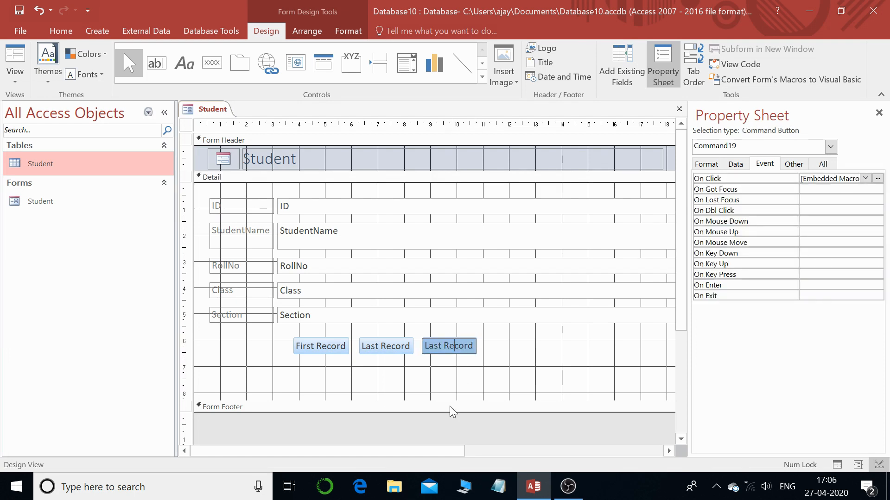
double_click(433, 346)
text(Next)
click(484, 347)
click(470, 348)
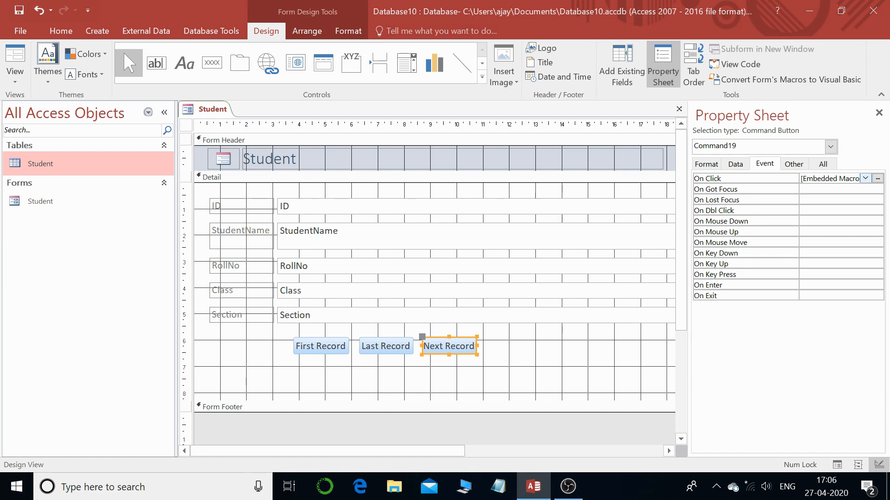
- Edit the Next Record button's On Click macro so GoToRecord uses Record Next, and save and close the macro
click(877, 179)
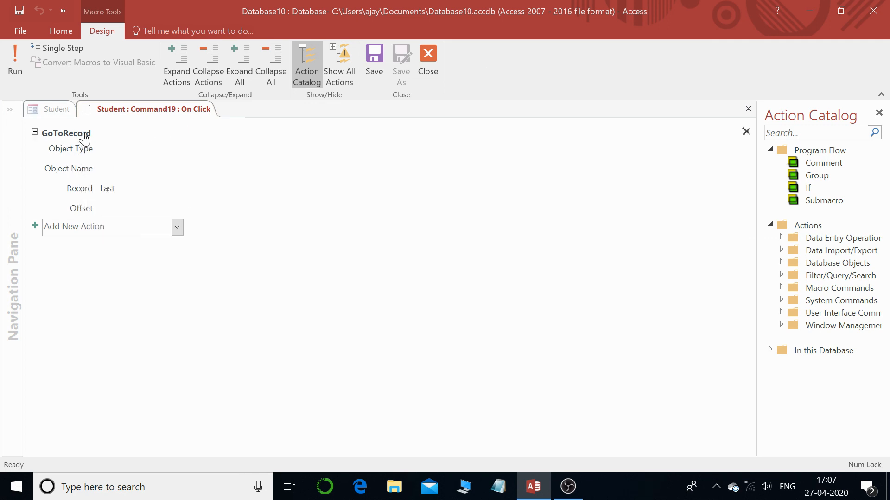
click(92, 195)
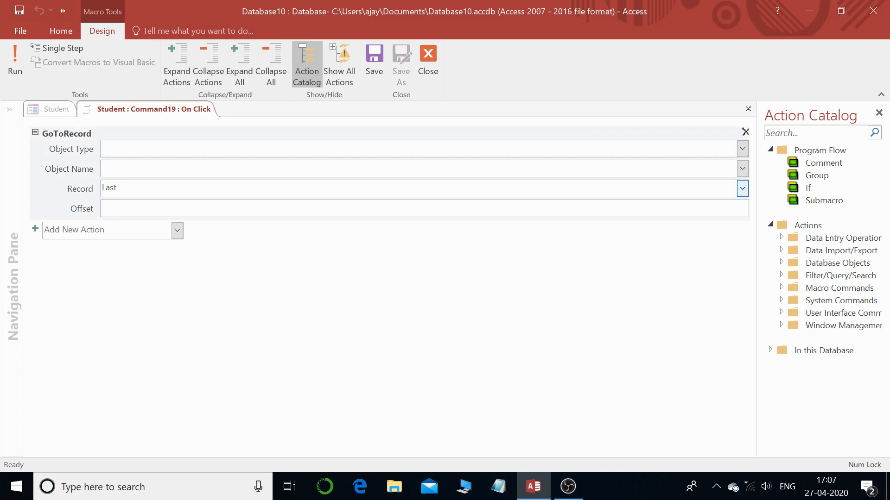
click(92, 195)
click(743, 188)
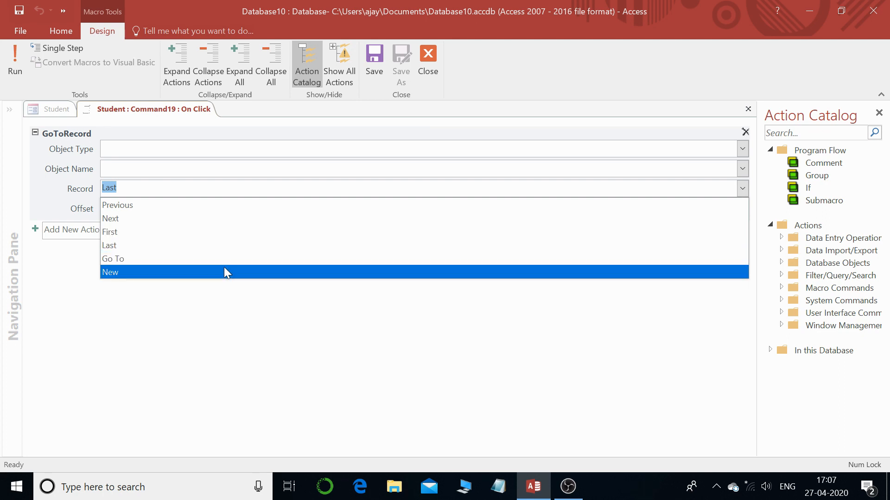
click(207, 219)
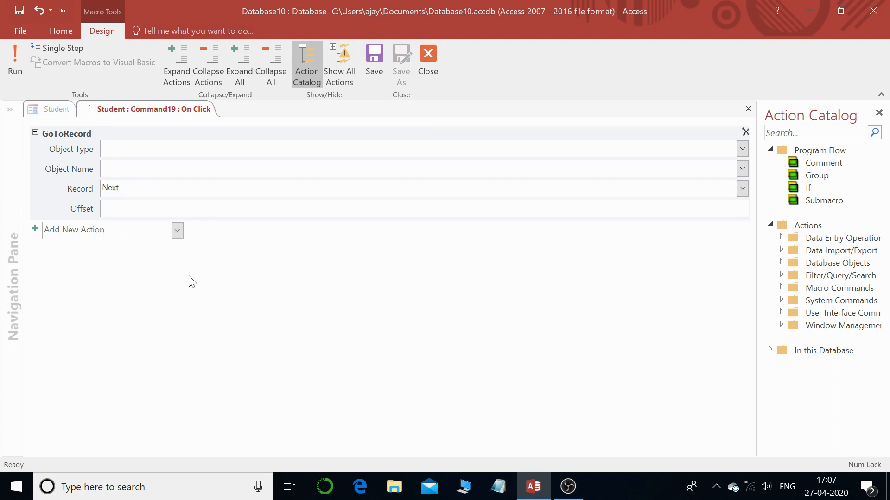
click(428, 65)
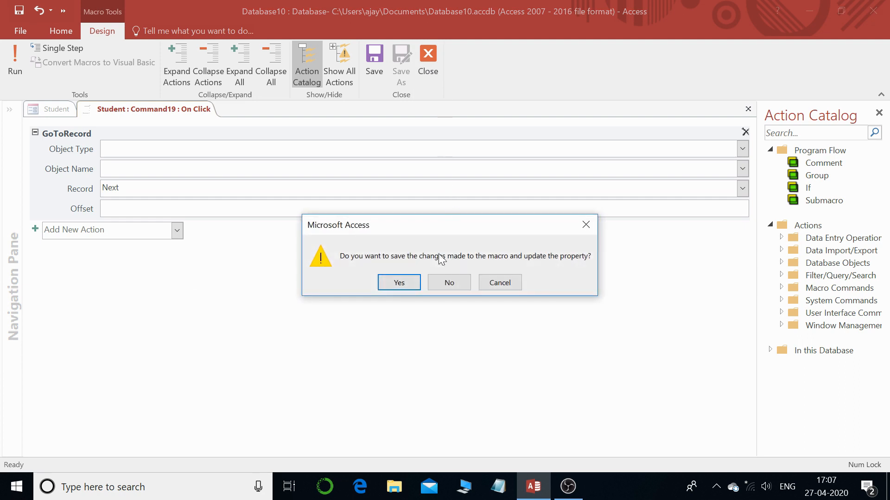
click(399, 283)
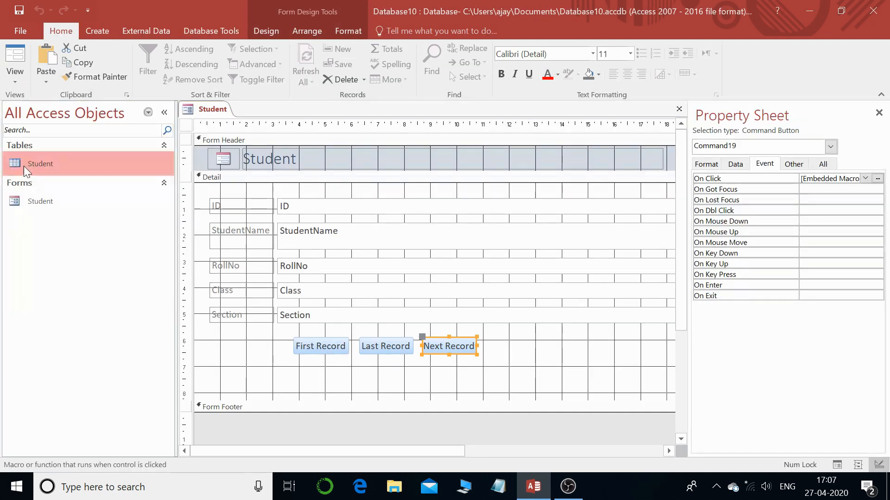
- Run the Student form to step through the records with Next Record and First Record, and return to Design View
right_click(218, 112)
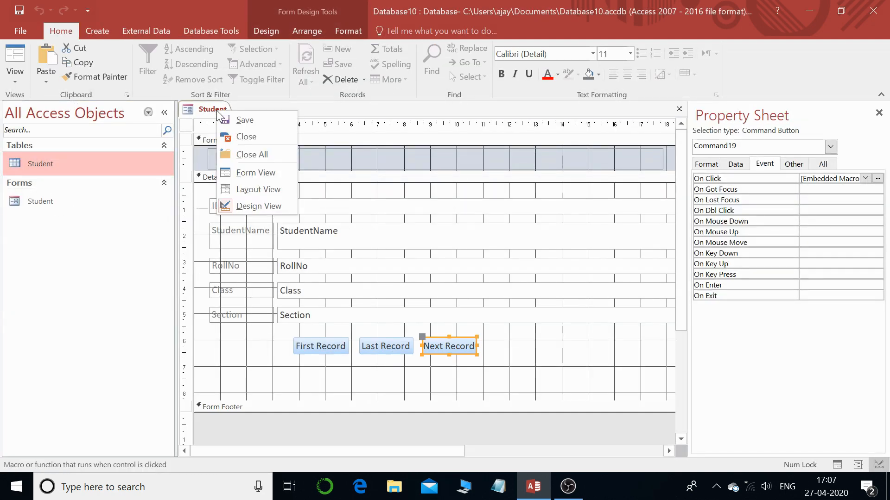
click(265, 171)
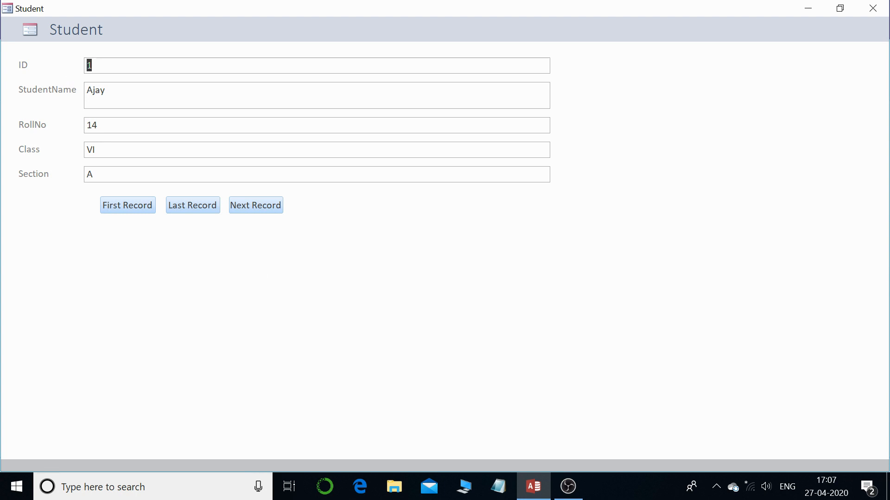
click(259, 208)
click(259, 206)
click(258, 207)
click(129, 204)
click(250, 207)
click(250, 206)
click(250, 207)
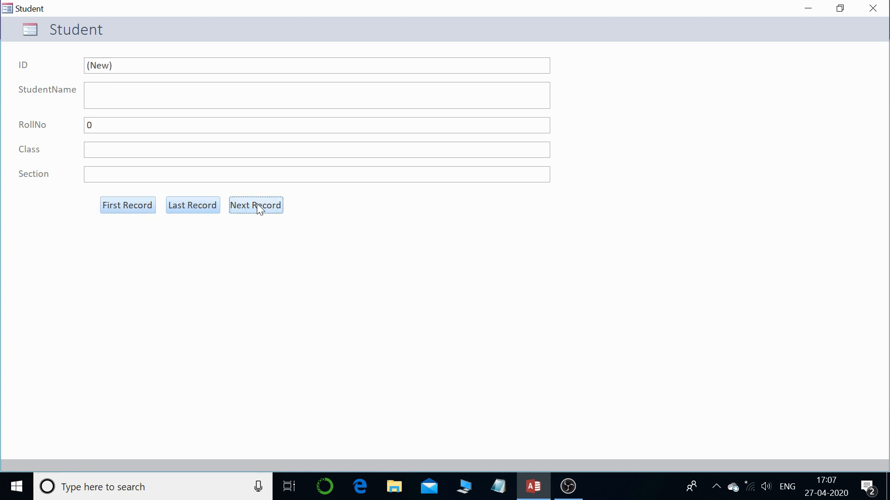
right_click(641, 154)
click(679, 196)
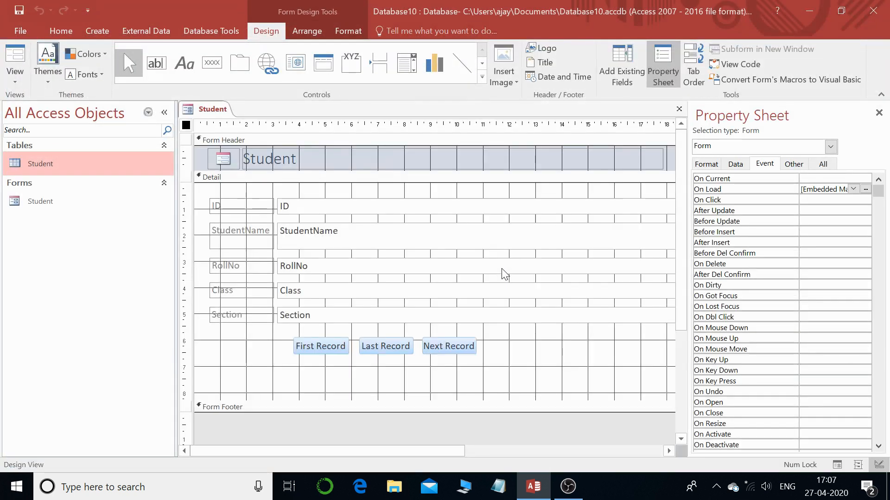
- Duplicate the Next Record button in the form's Detail section and place the copy in line just right of the original
click(450, 352)
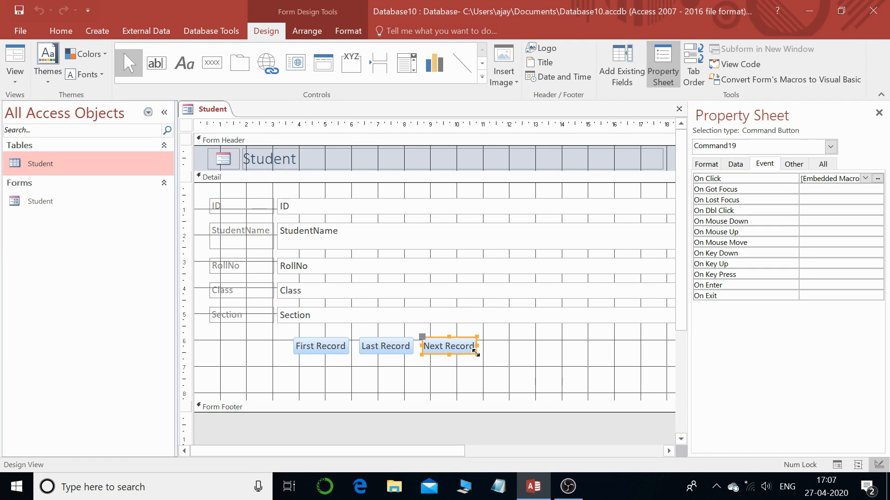
key(ctrl+c)
key(ctrl+v)
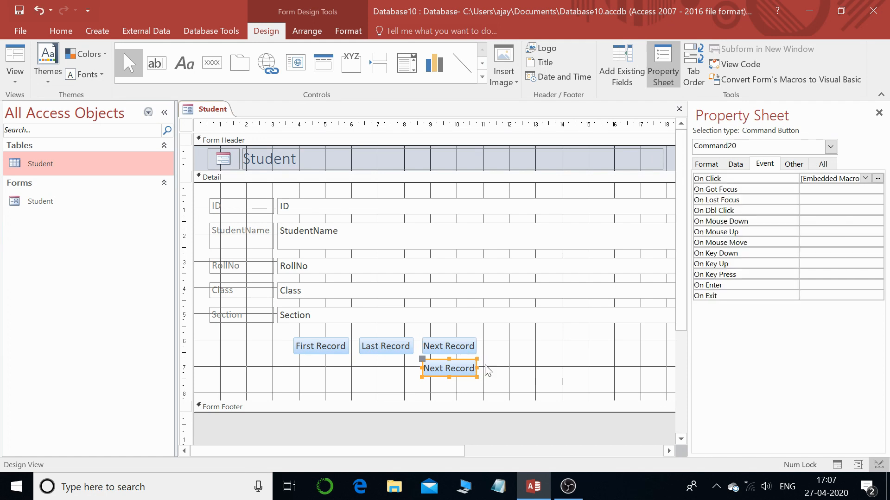
drag(461, 377, 482, 348)
- Change the caption of the copied Next Record button to Previous
click(518, 345)
text(Previous)
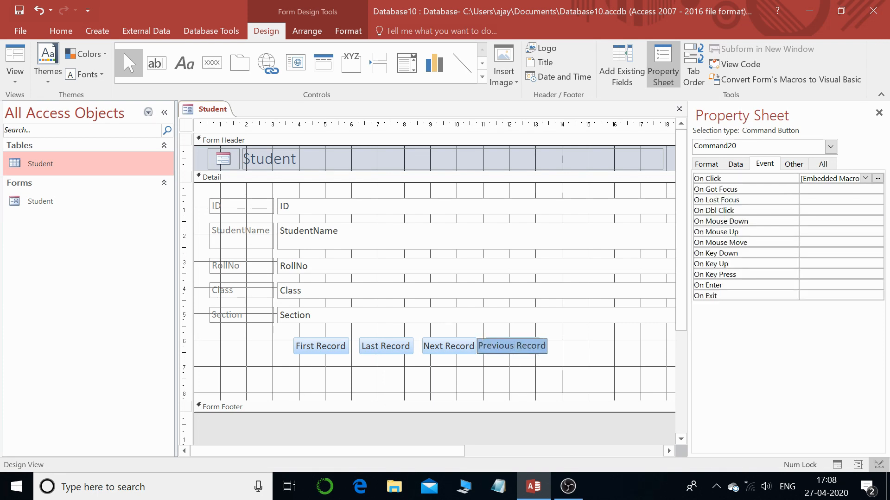
click(496, 363)
- Edit the Previous button's On Click macro so GoToRecord uses Record Previous, and save and close the macro
click(511, 349)
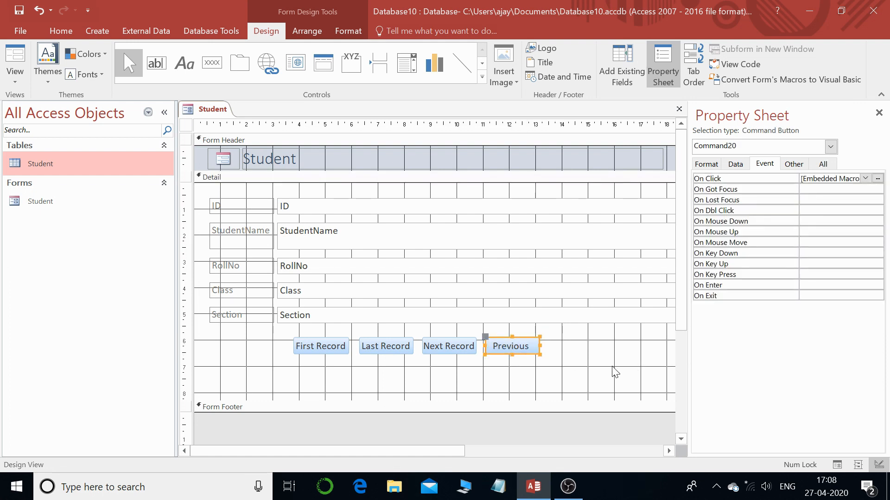
click(877, 179)
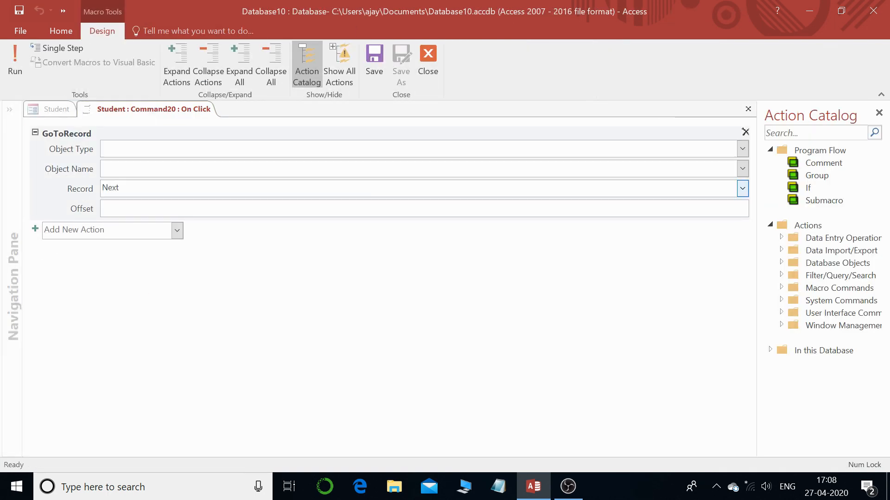
click(743, 189)
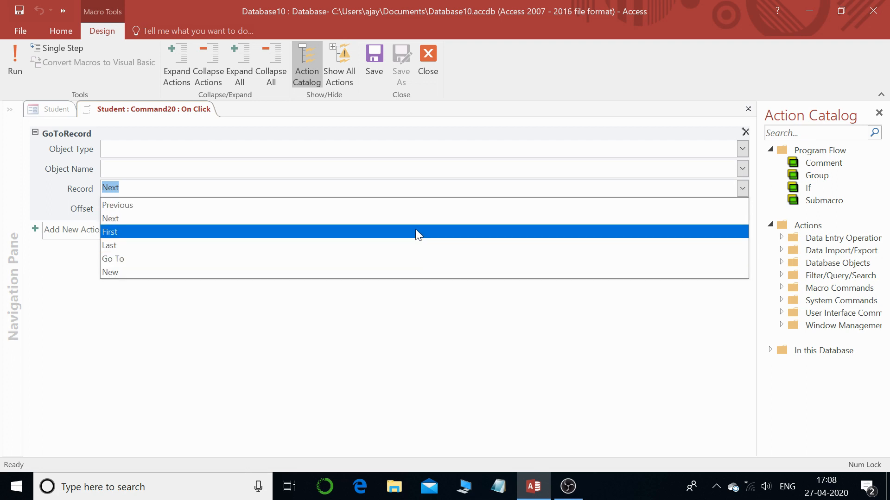
click(133, 206)
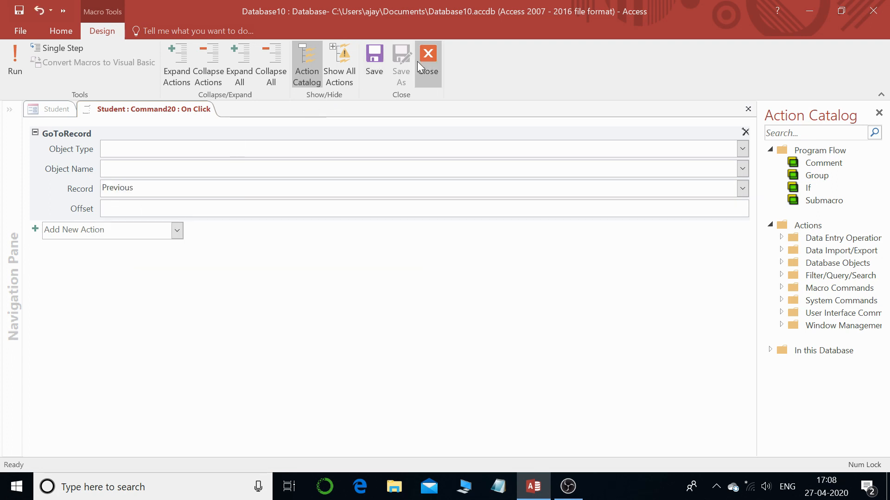
click(428, 72)
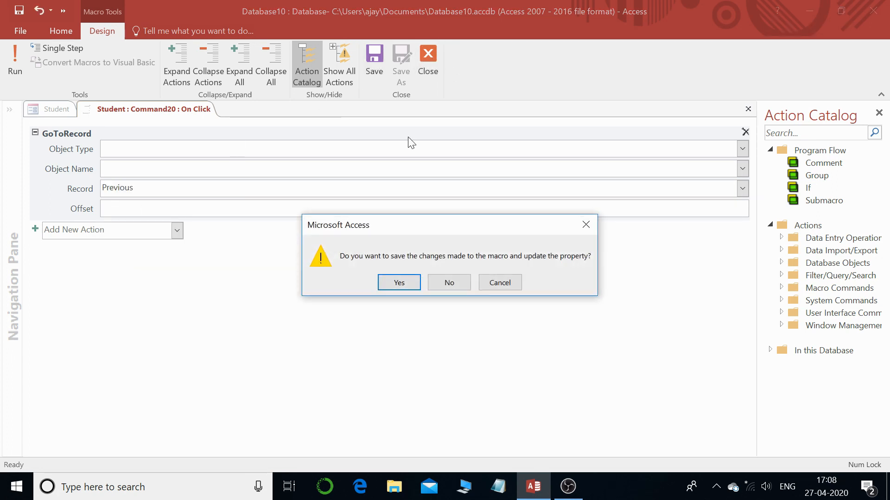
click(399, 283)
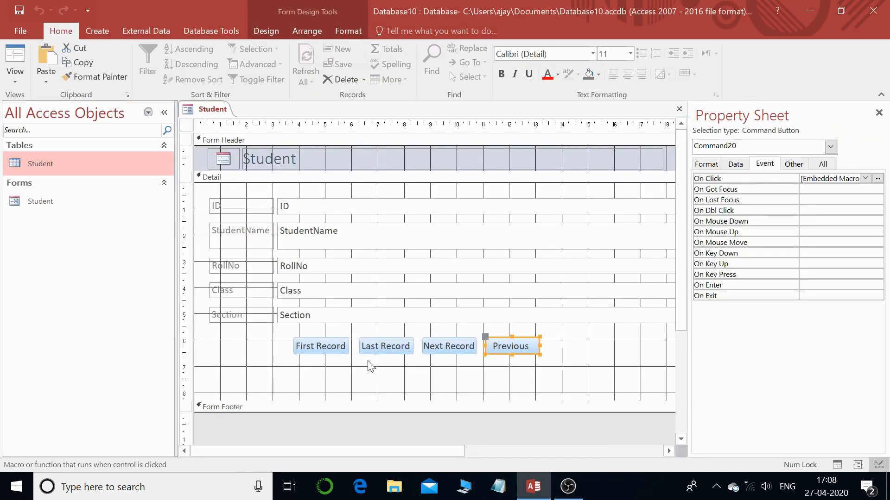
click(17, 55)
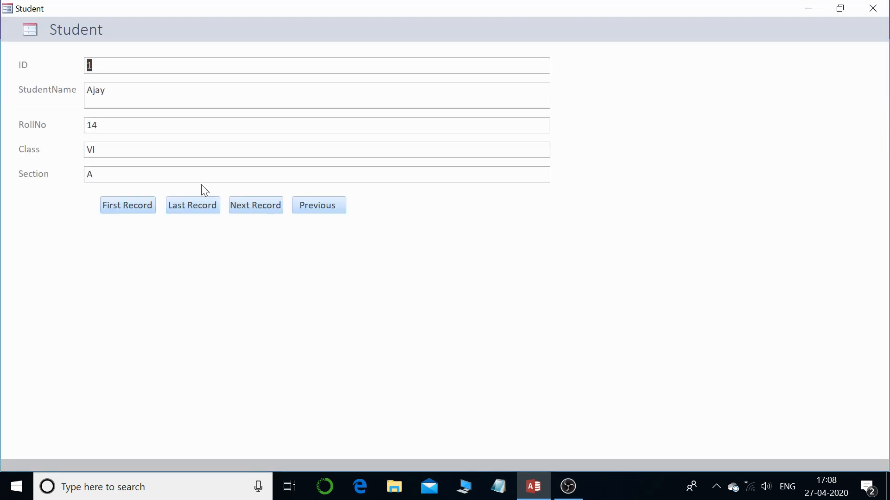
right_click(682, 136)
click(742, 179)
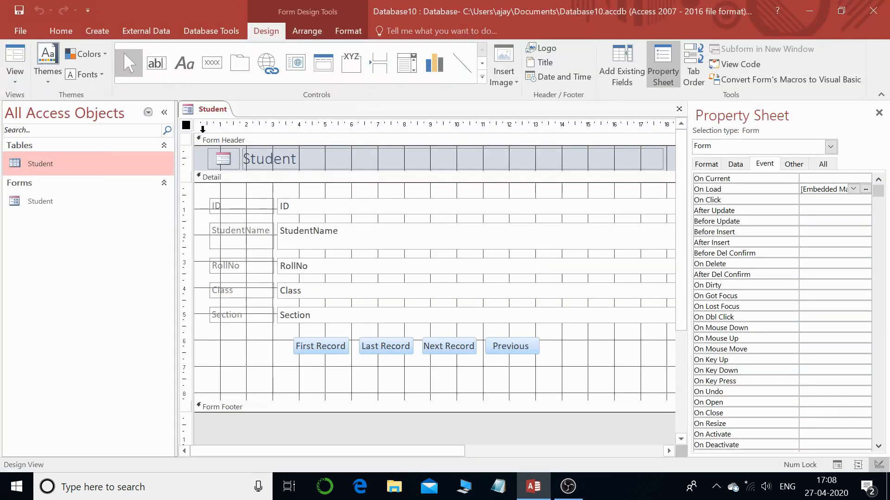
click(14, 82)
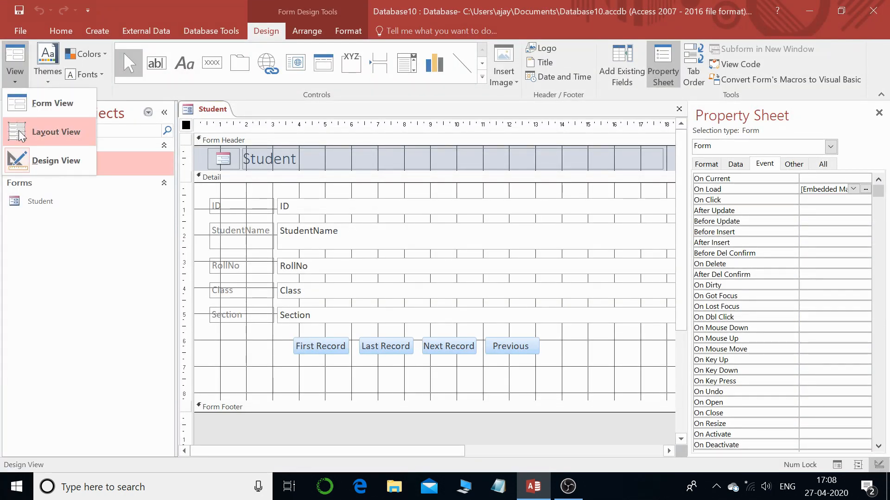
right_click(218, 111)
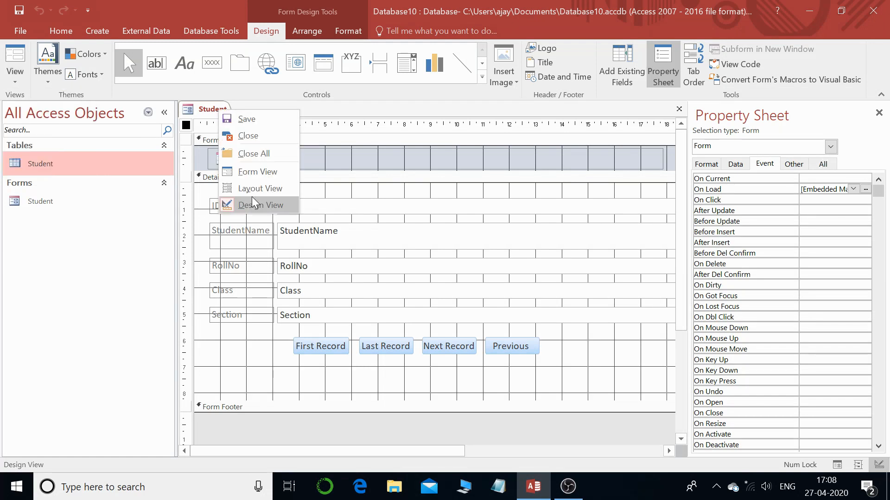
click(213, 112)
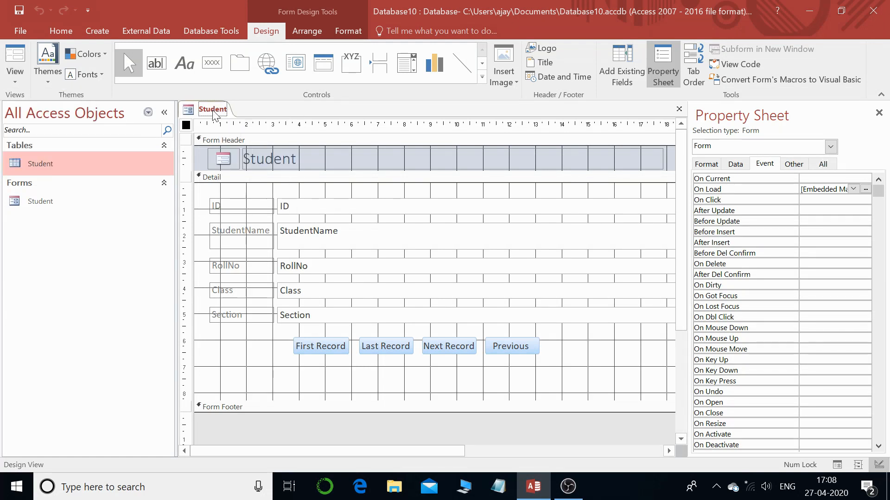
- Run the Student form, jump to the last record and step back with Previous to beyond the first record, dismissing any dialogs
key(F5)
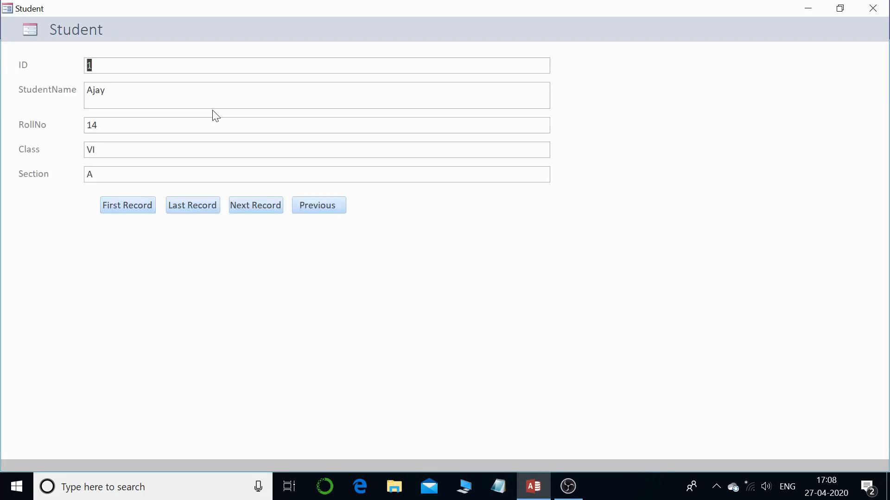
click(210, 205)
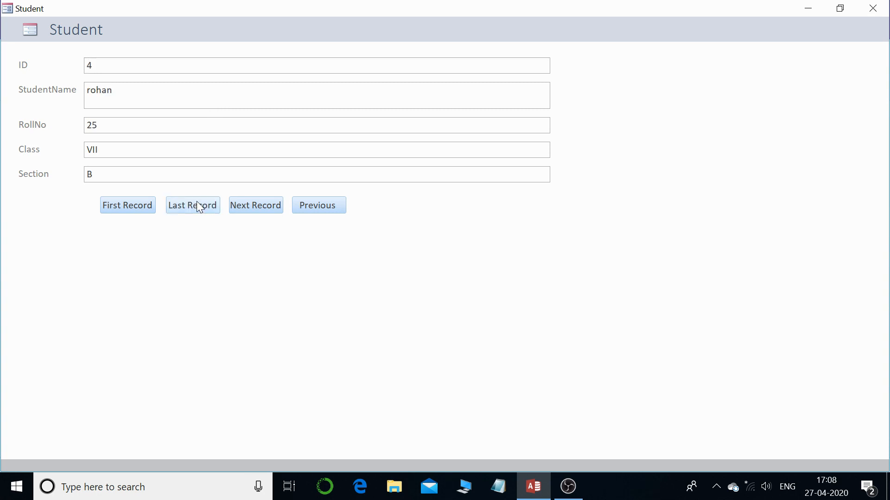
click(318, 205)
click(318, 206)
click(318, 205)
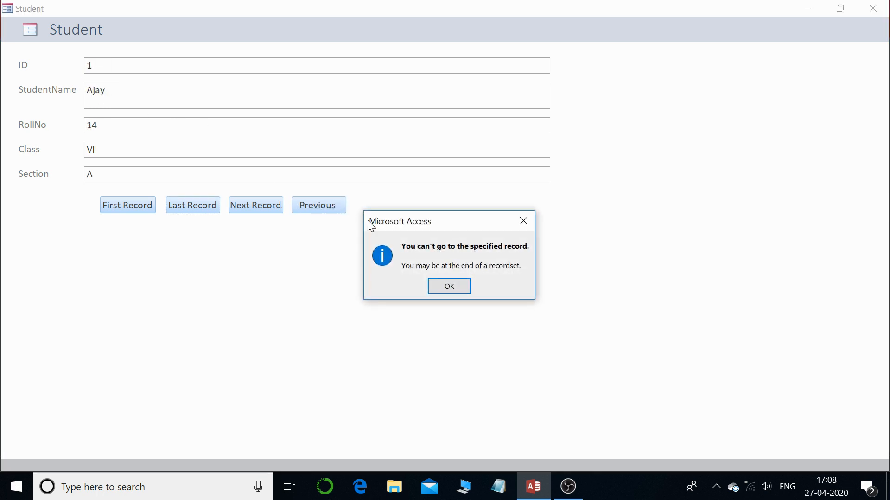
click(451, 286)
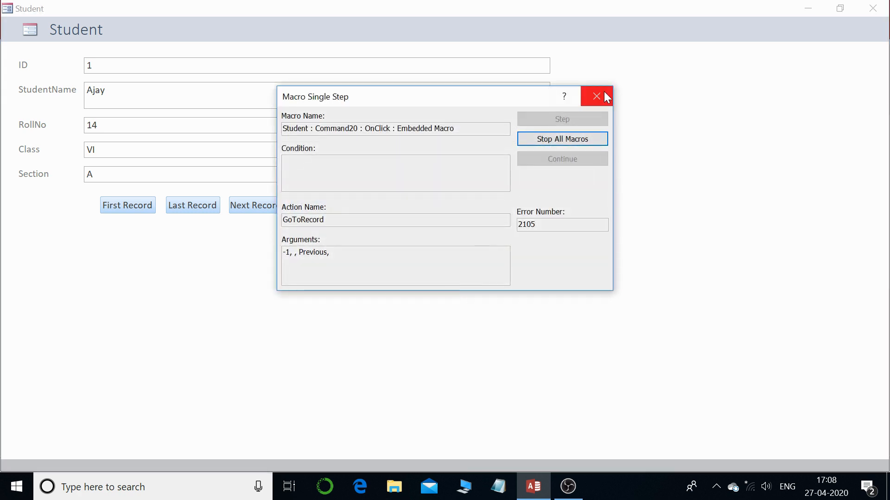
click(597, 96)
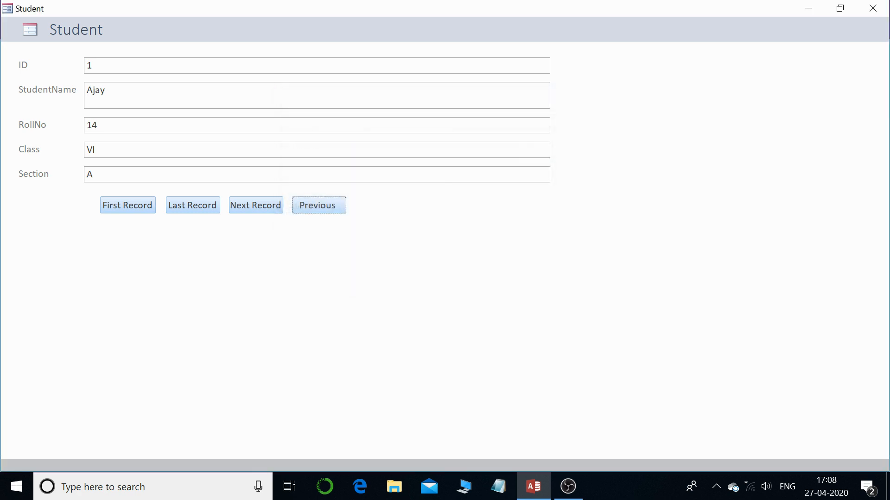
- Test the Last Record, First Record, Next Record and Previous buttons together on the running form, and return to Design View
click(209, 205)
click(121, 203)
click(247, 207)
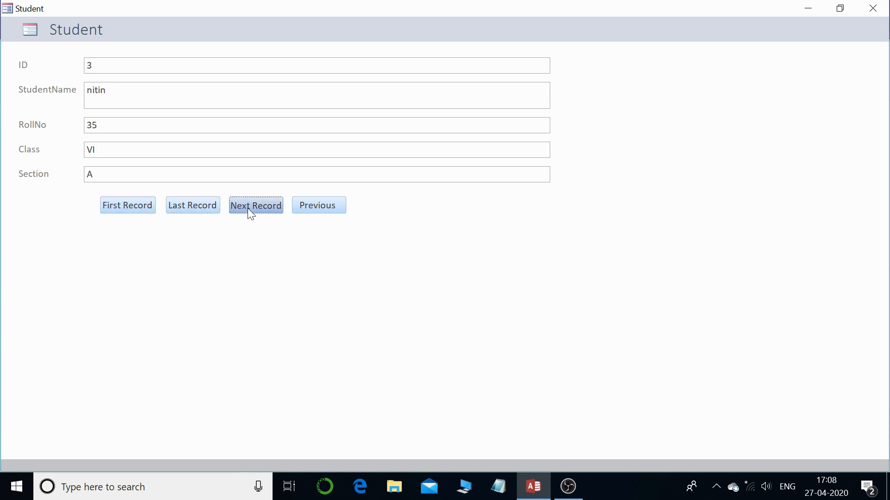
click(247, 208)
click(326, 210)
click(328, 212)
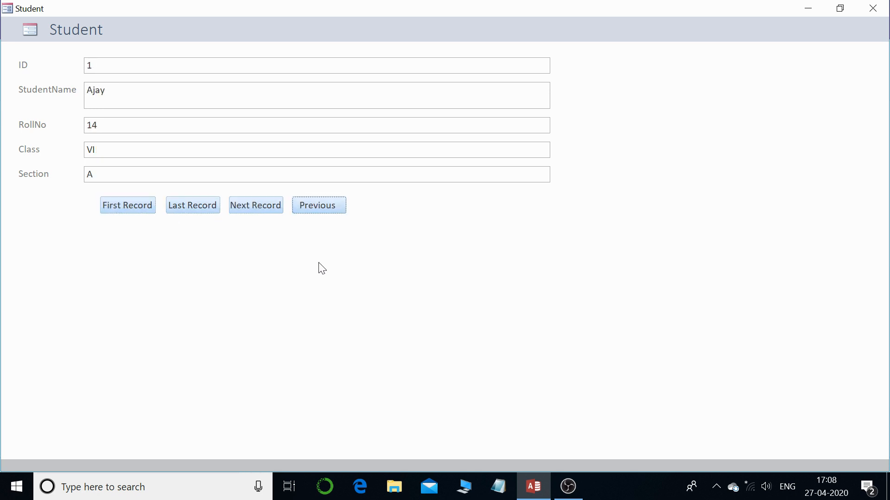
right_click(594, 186)
click(647, 224)
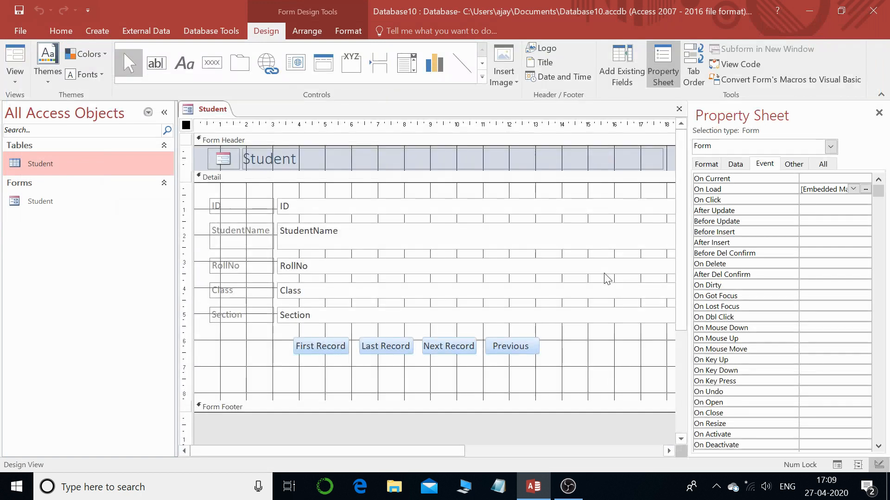